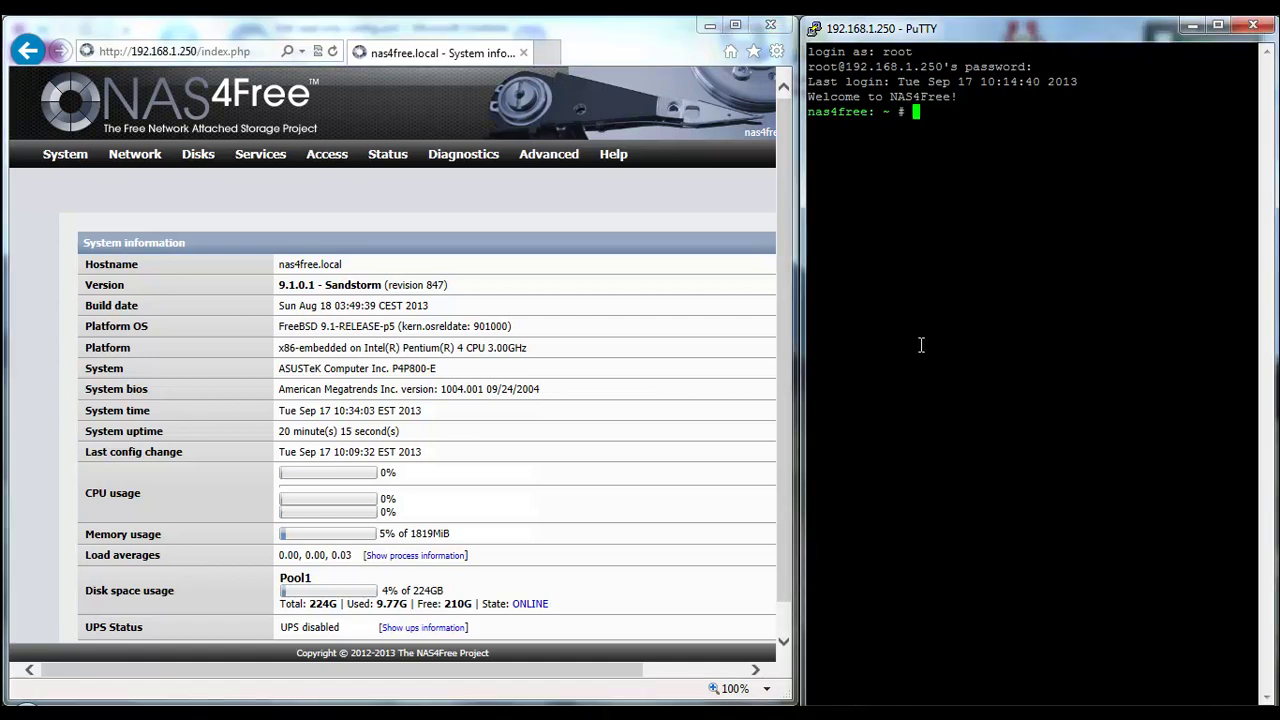
# Confirm the firmware reads version 9.1.0.1 (847), then go to Disks > Management.
pyautogui.click(537, 329)
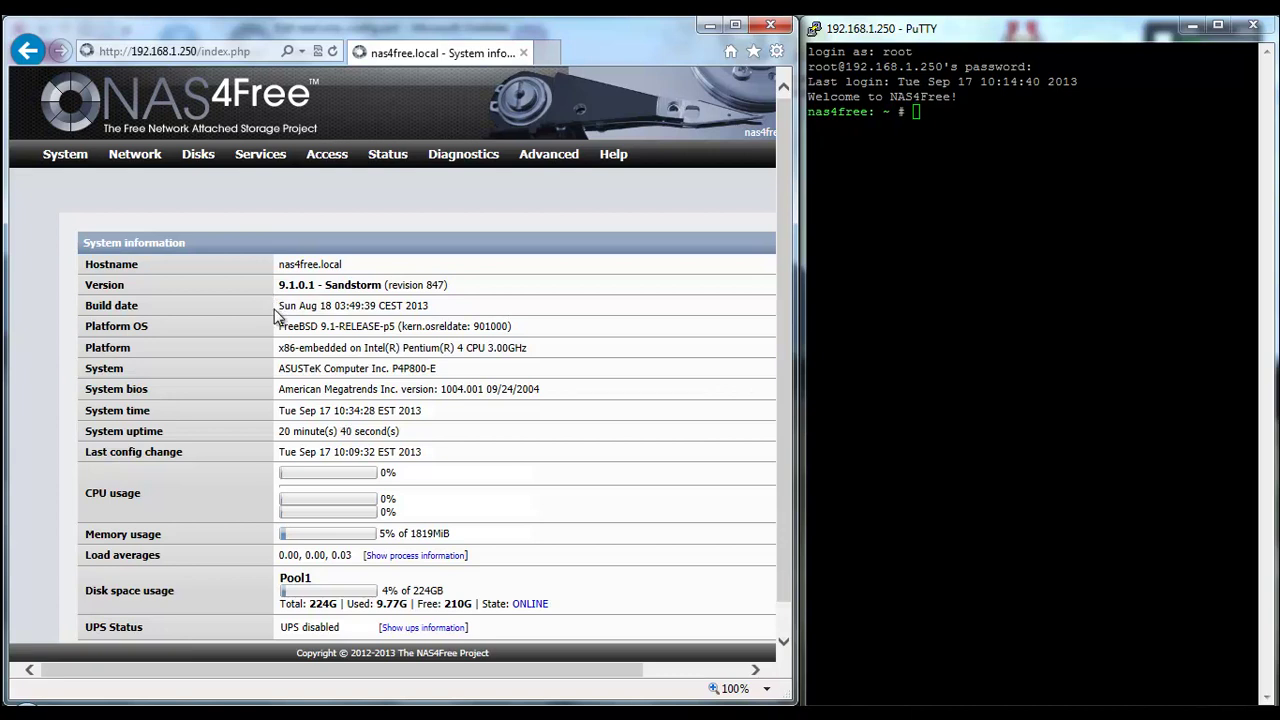
pyautogui.moveTo(65, 154)
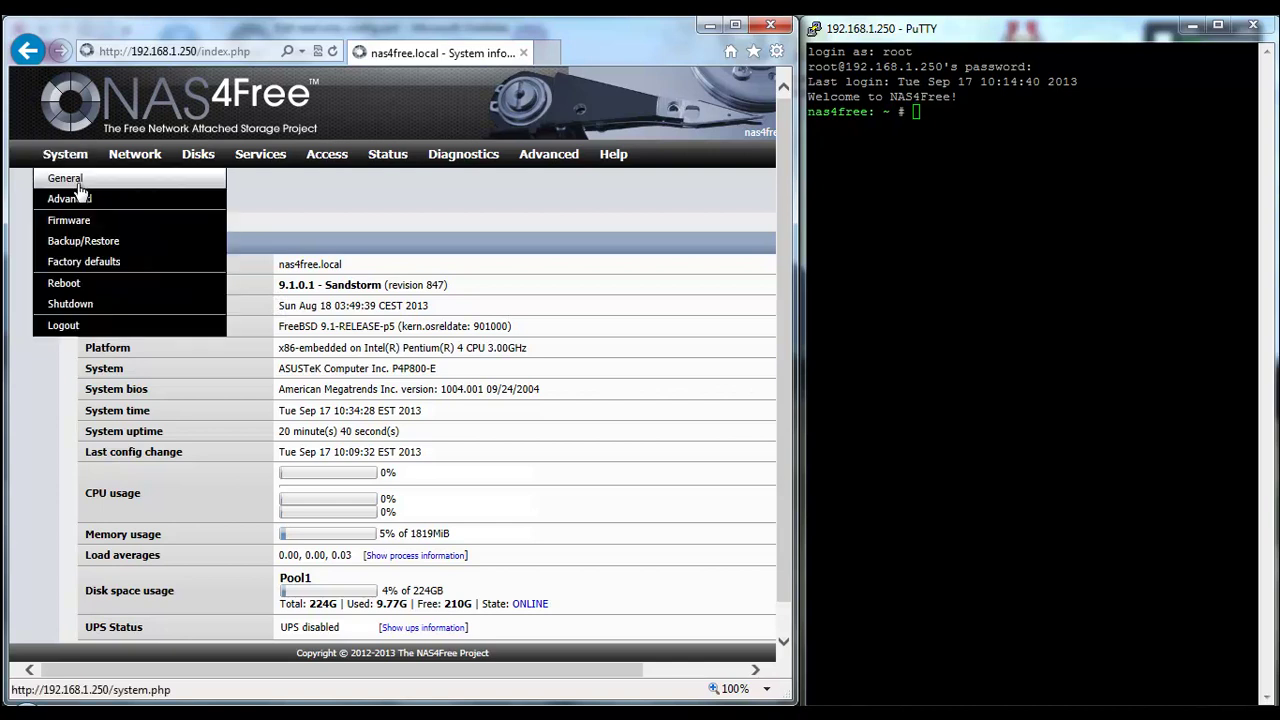
pyautogui.click(76, 182)
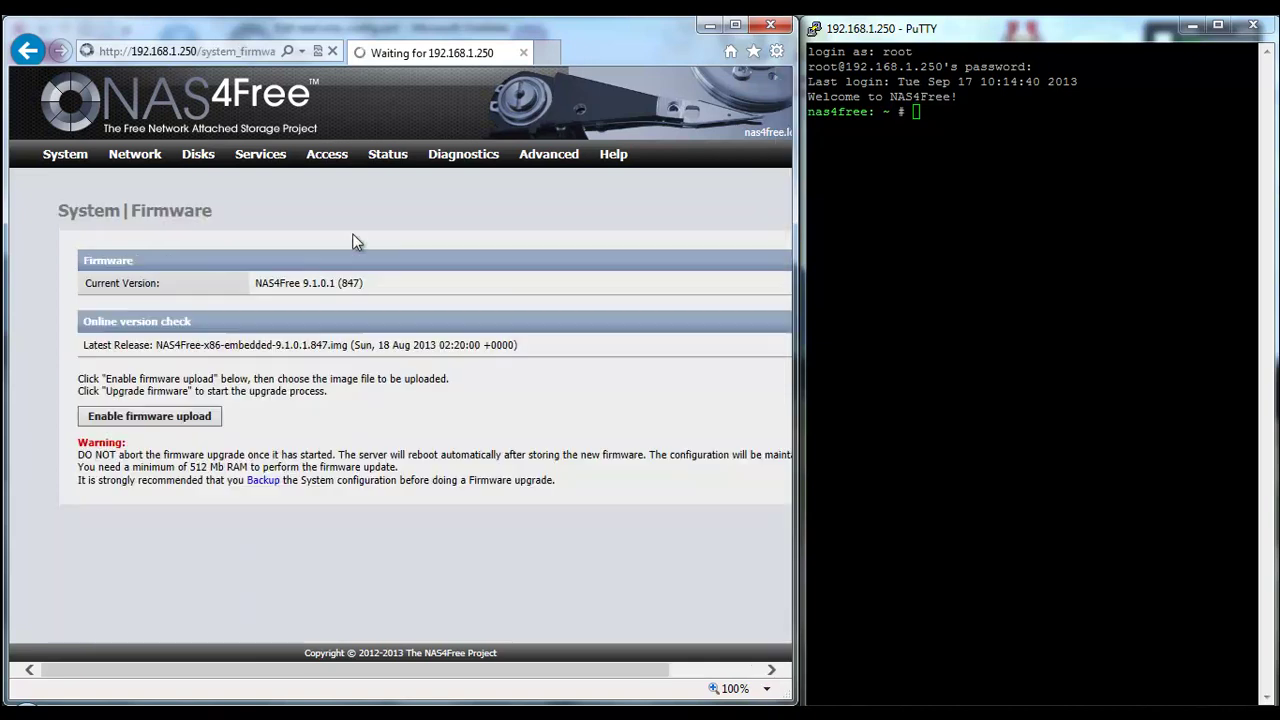
pyautogui.moveTo(305, 287); pyautogui.dragTo(390, 298)
pyautogui.click(404, 285)
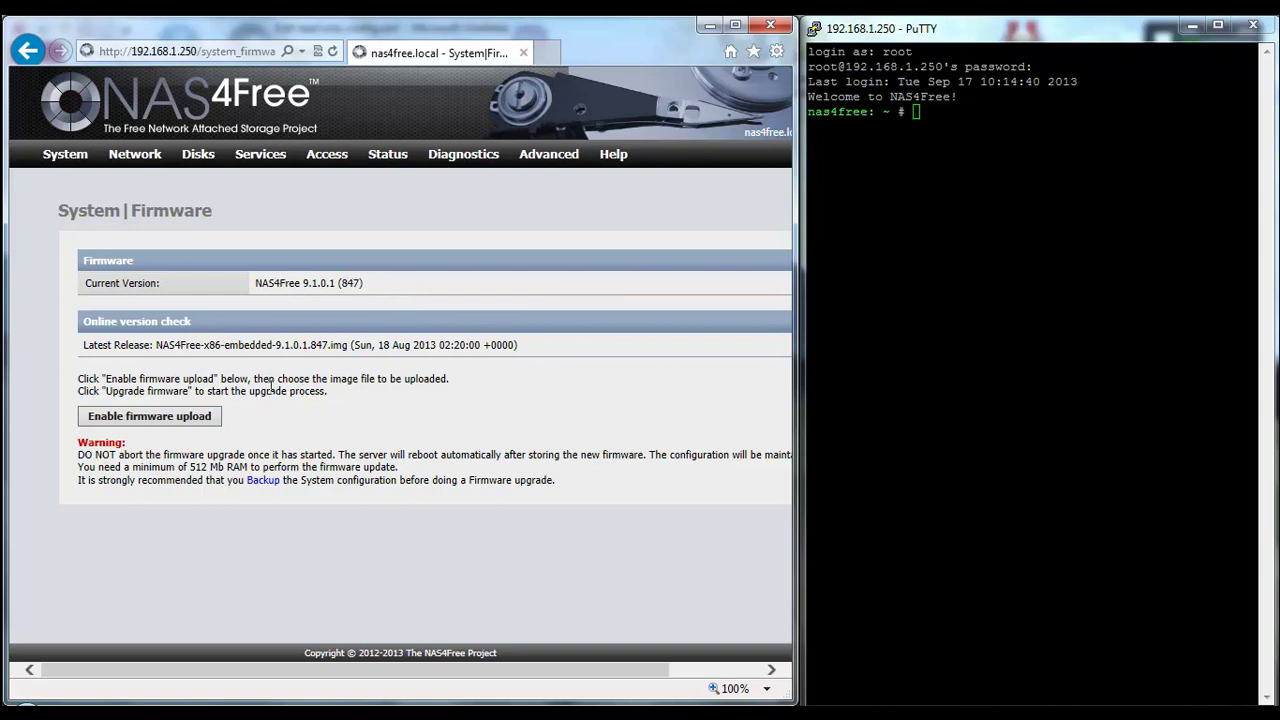
pyautogui.moveTo(198, 156)
pyautogui.click(211, 180)
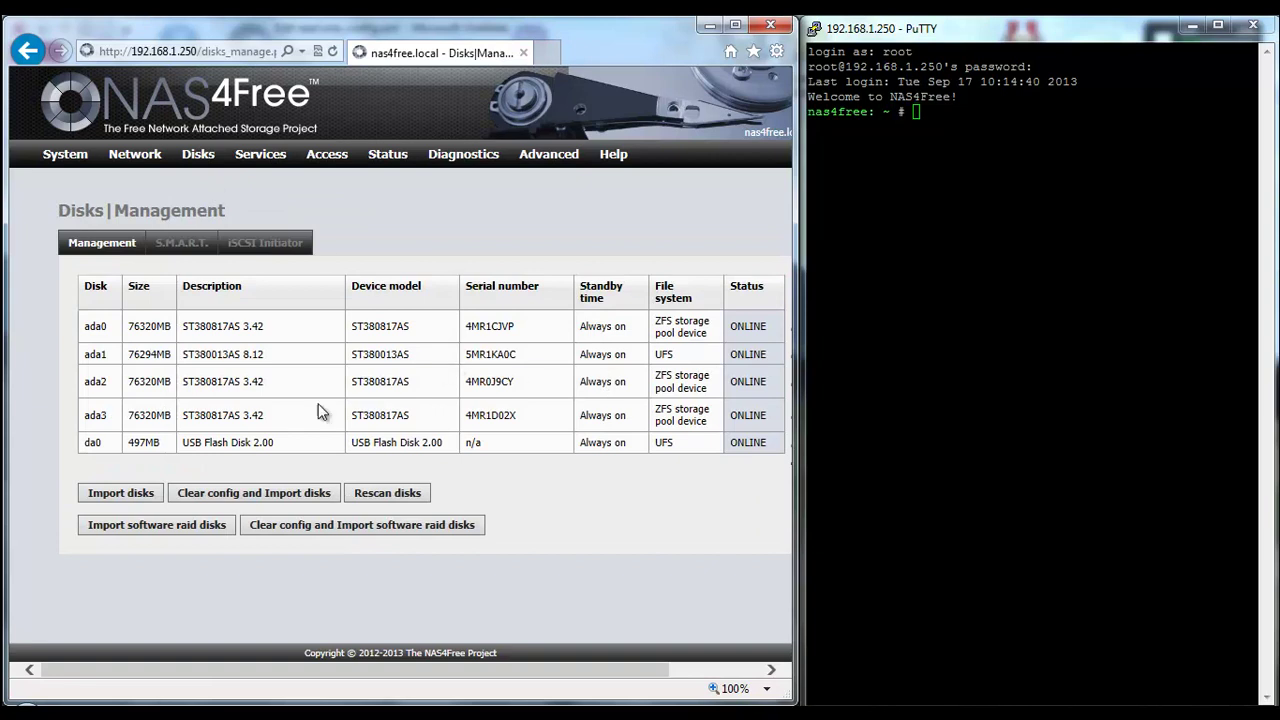
pyautogui.moveTo(82, 356); pyautogui.dragTo(756, 352)
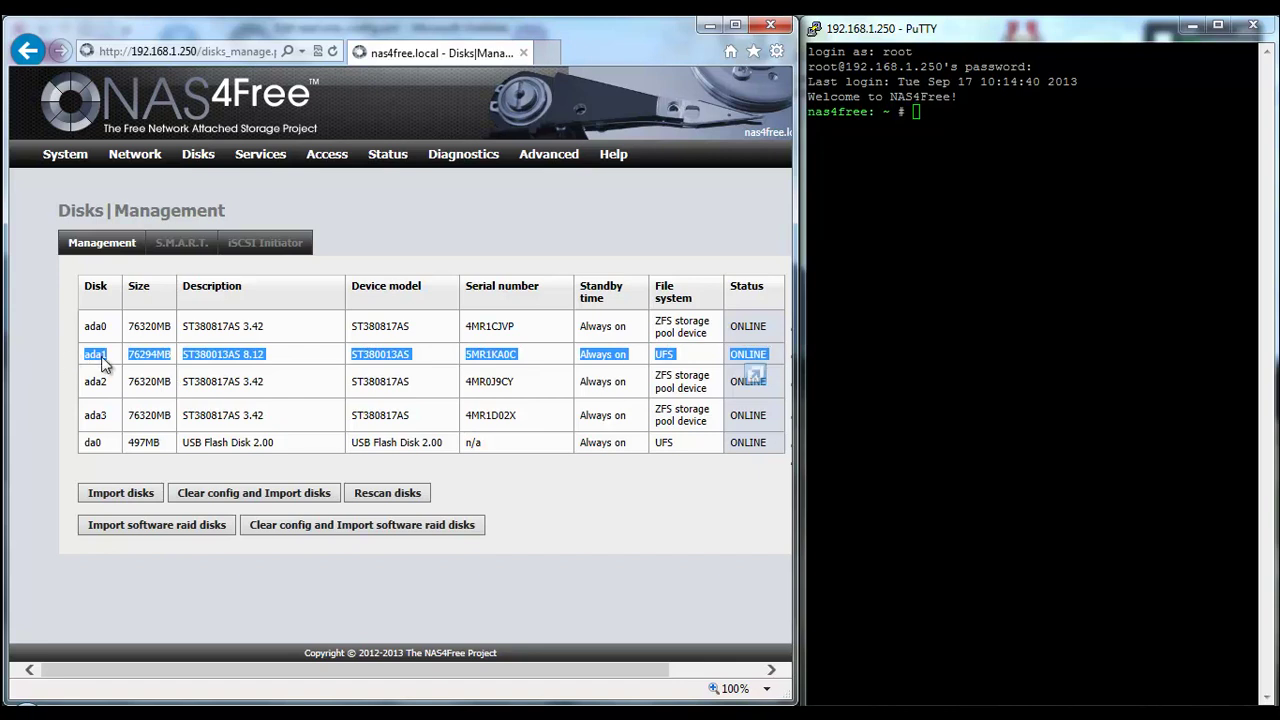
pyautogui.click(205, 366)
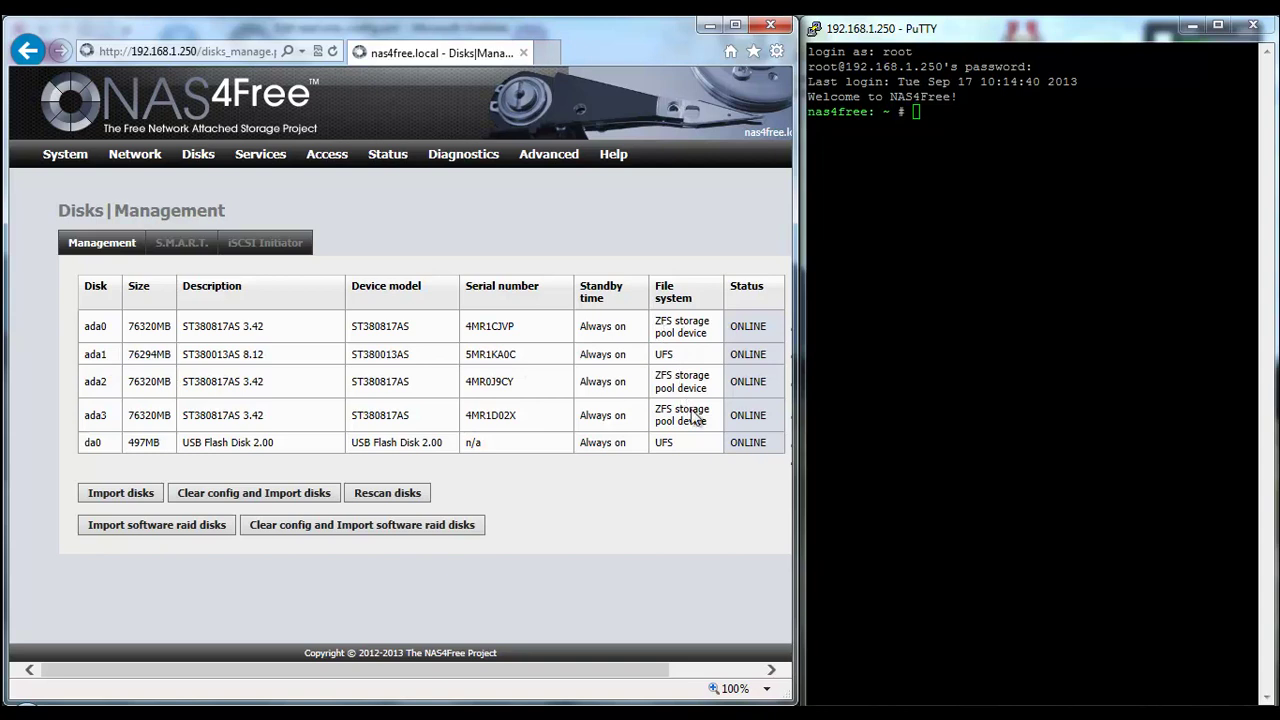
pyautogui.doubleClick(663, 354)
pyautogui.moveTo(660, 360); pyautogui.dragTo(634, 338)
pyautogui.click(591, 360)
pyautogui.moveTo(198, 155)
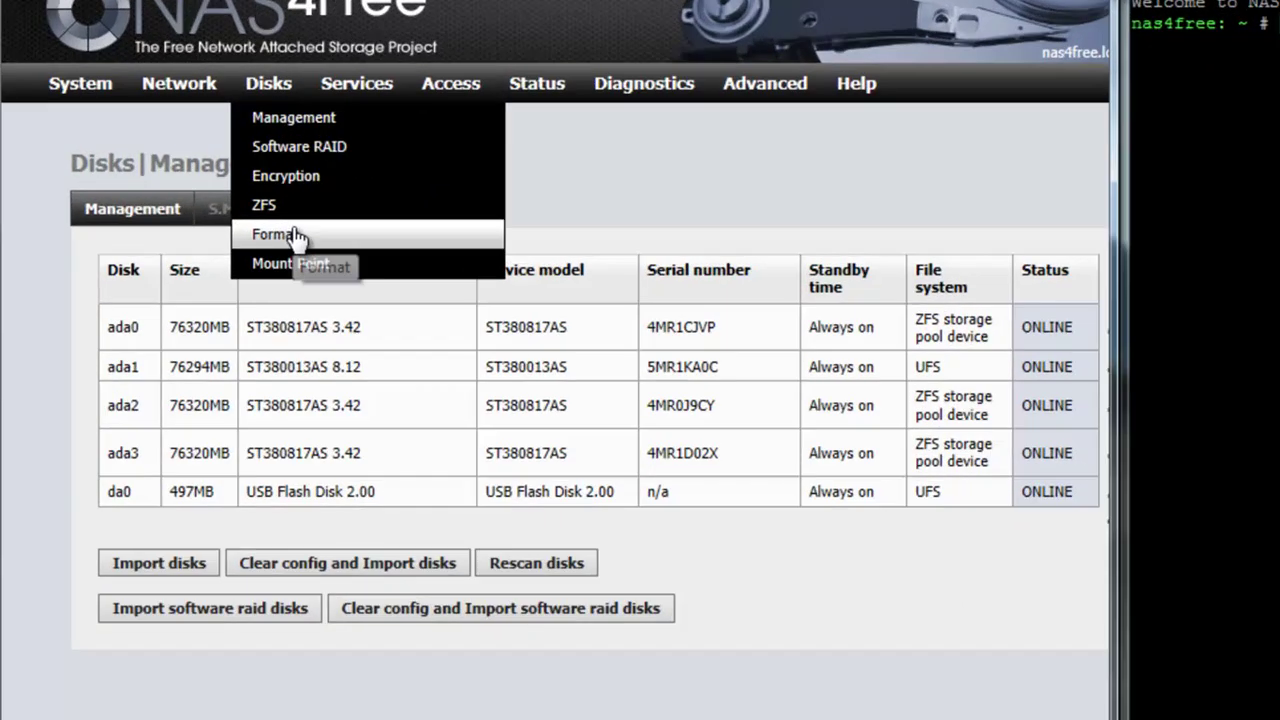
pyautogui.click(201, 260)
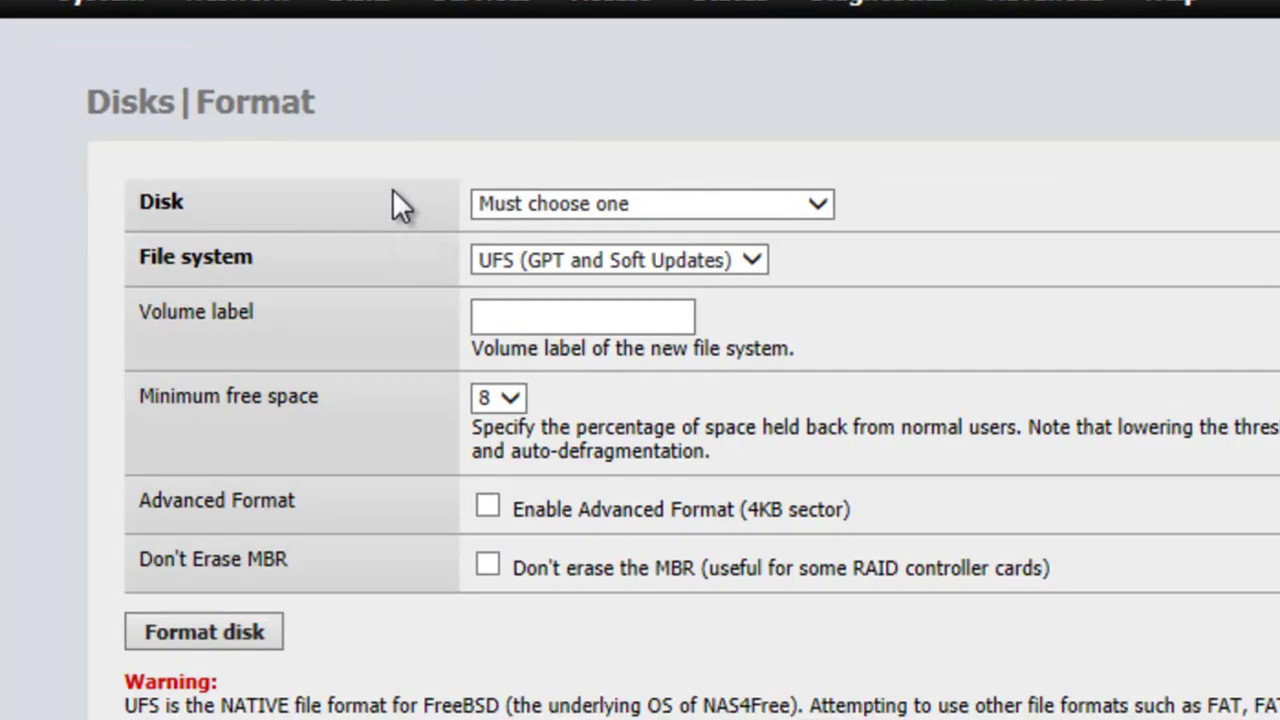
pyautogui.click(822, 205)
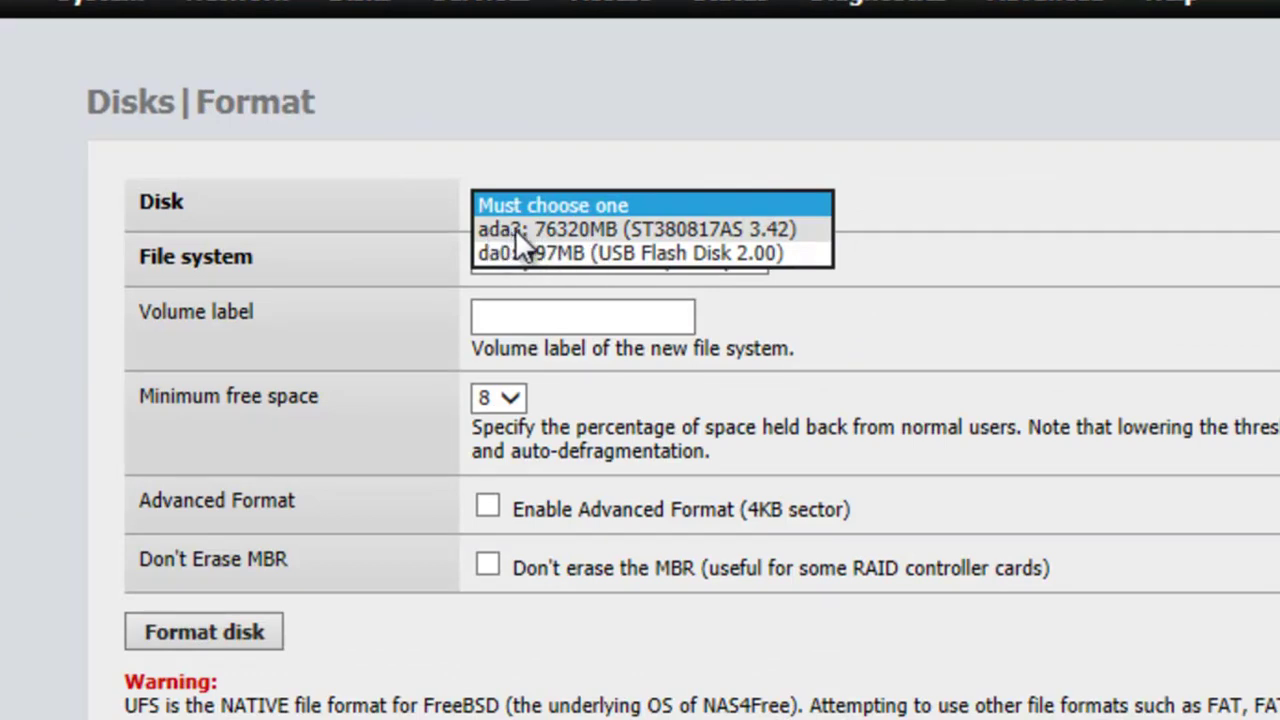
pyautogui.click(603, 232)
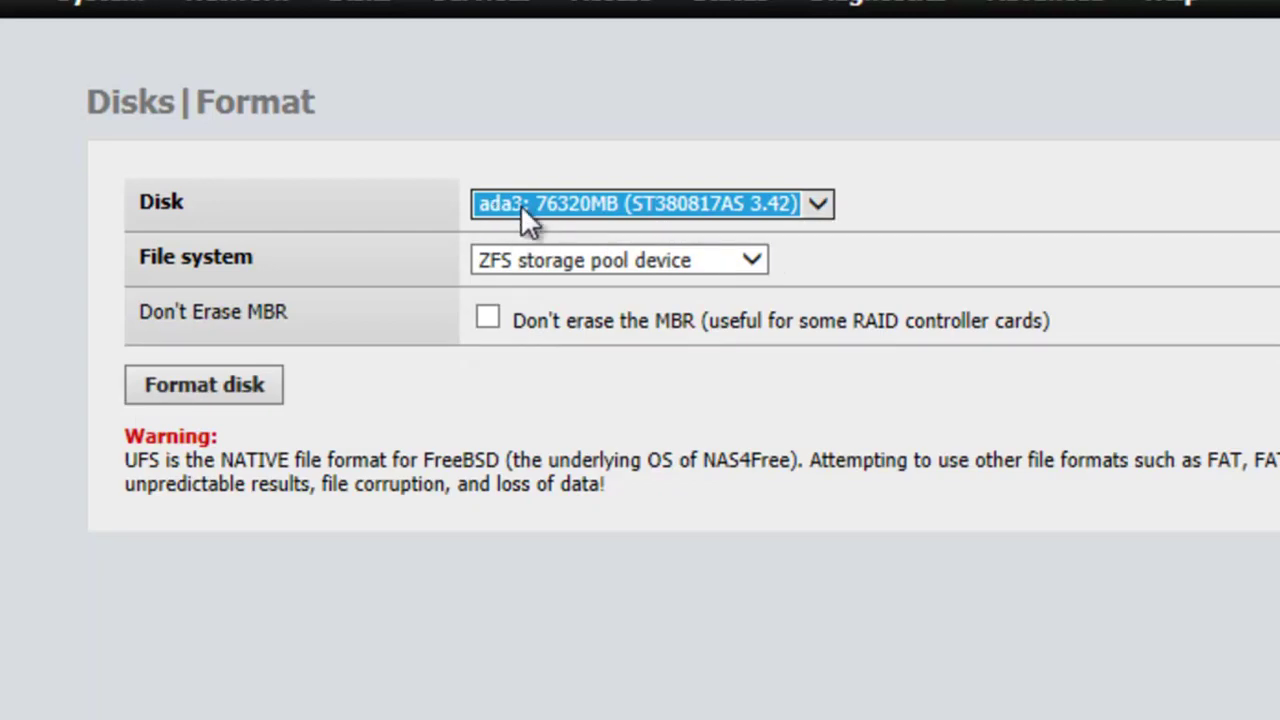
pyautogui.click(521, 208)
pyautogui.moveTo(372, 14)
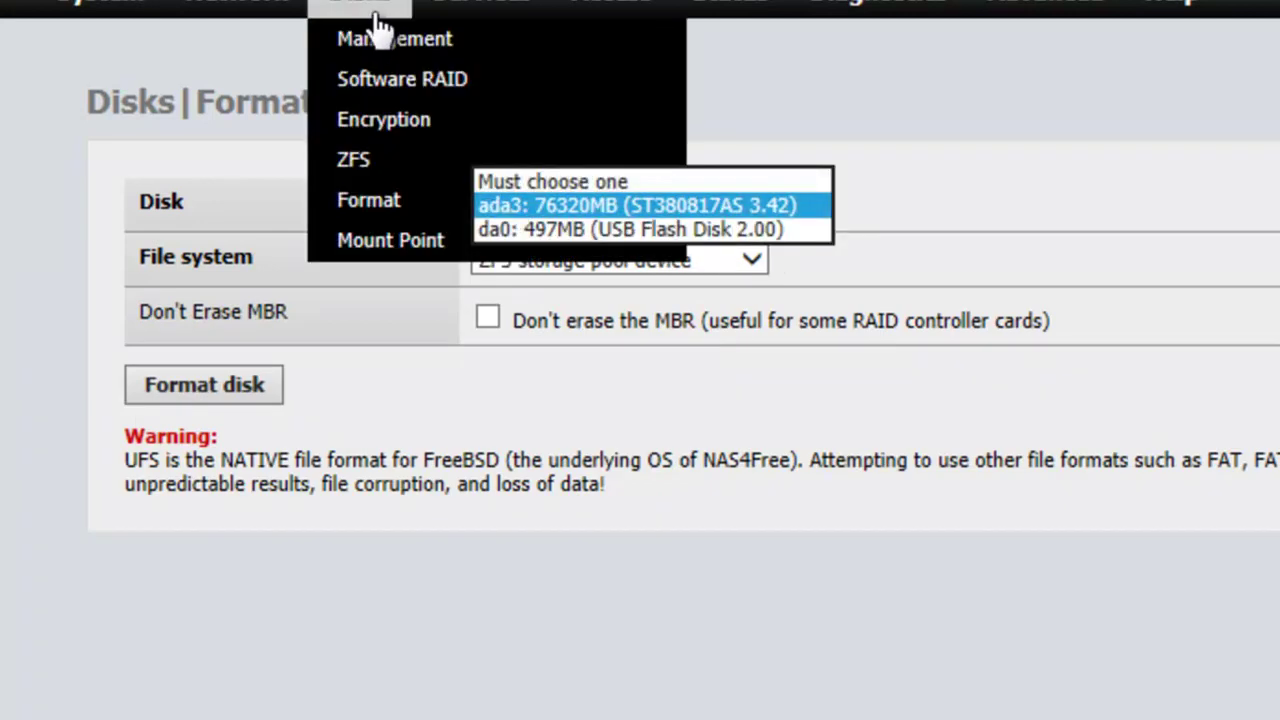
pyautogui.click(394, 40)
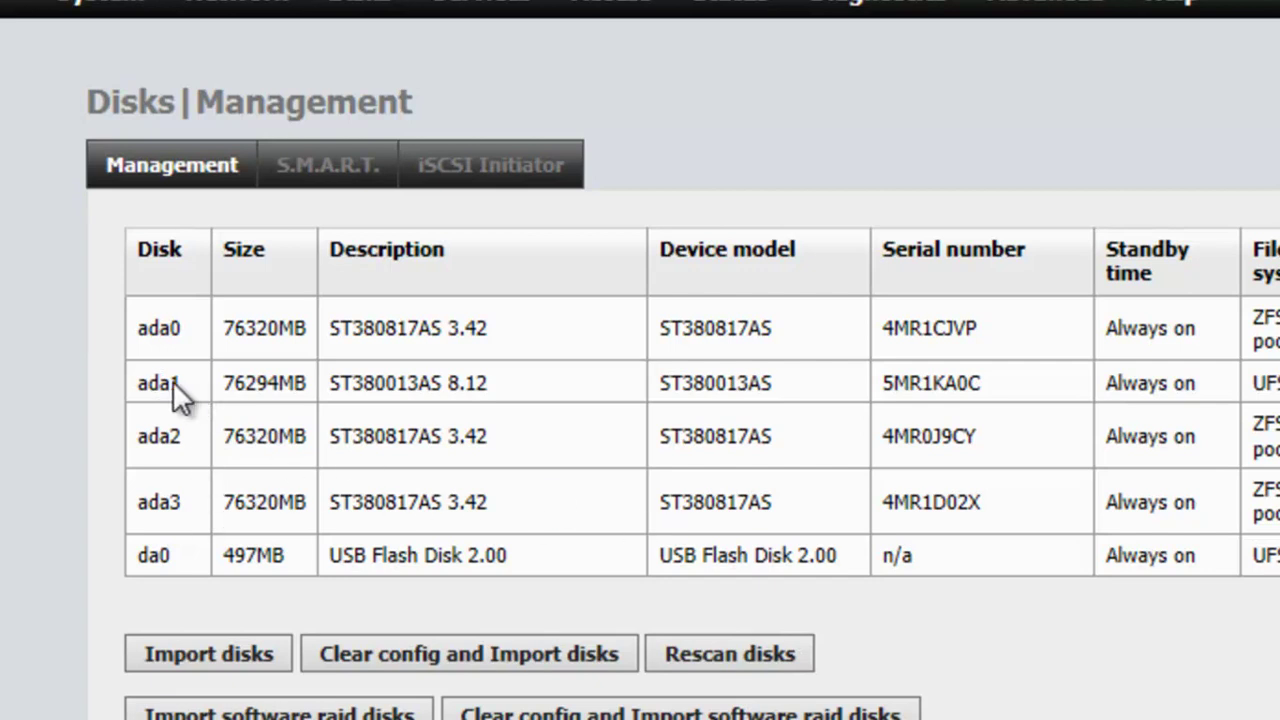
pyautogui.click(641, 394)
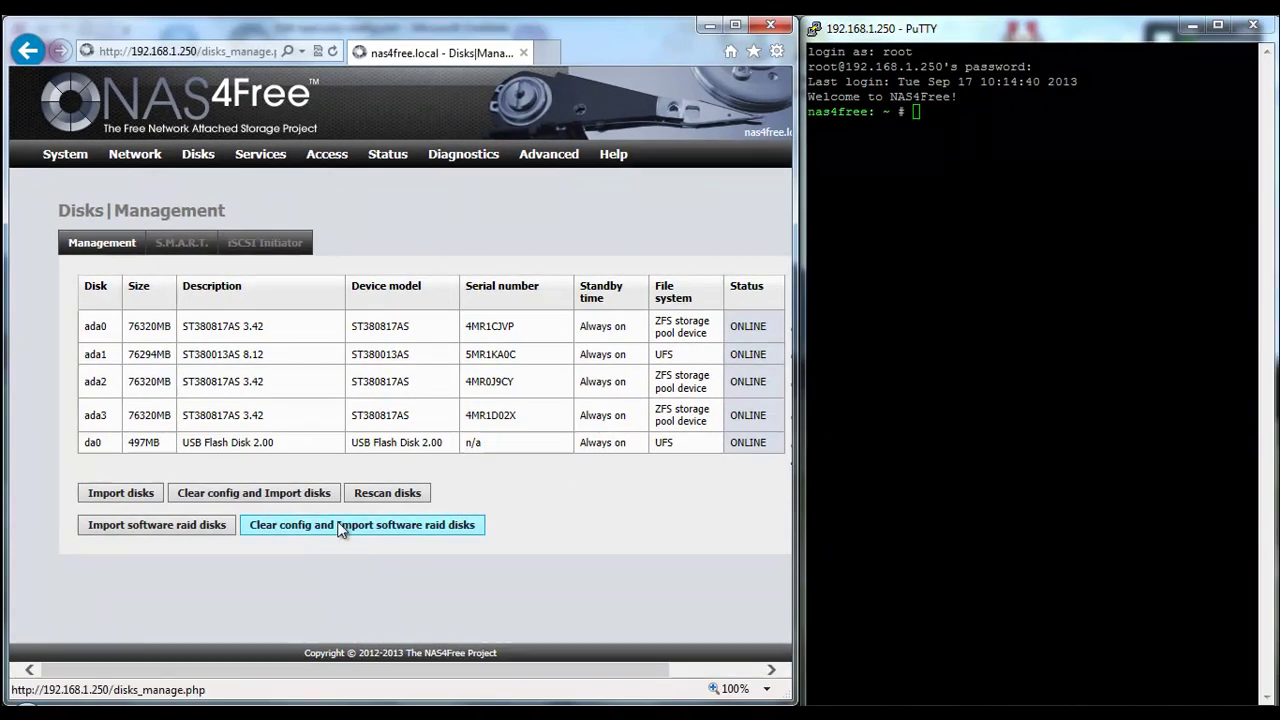
# Run 'Clear config and Import software raid disks', then 'Import software raid disks', confirming both.
pyautogui.click(356, 535)
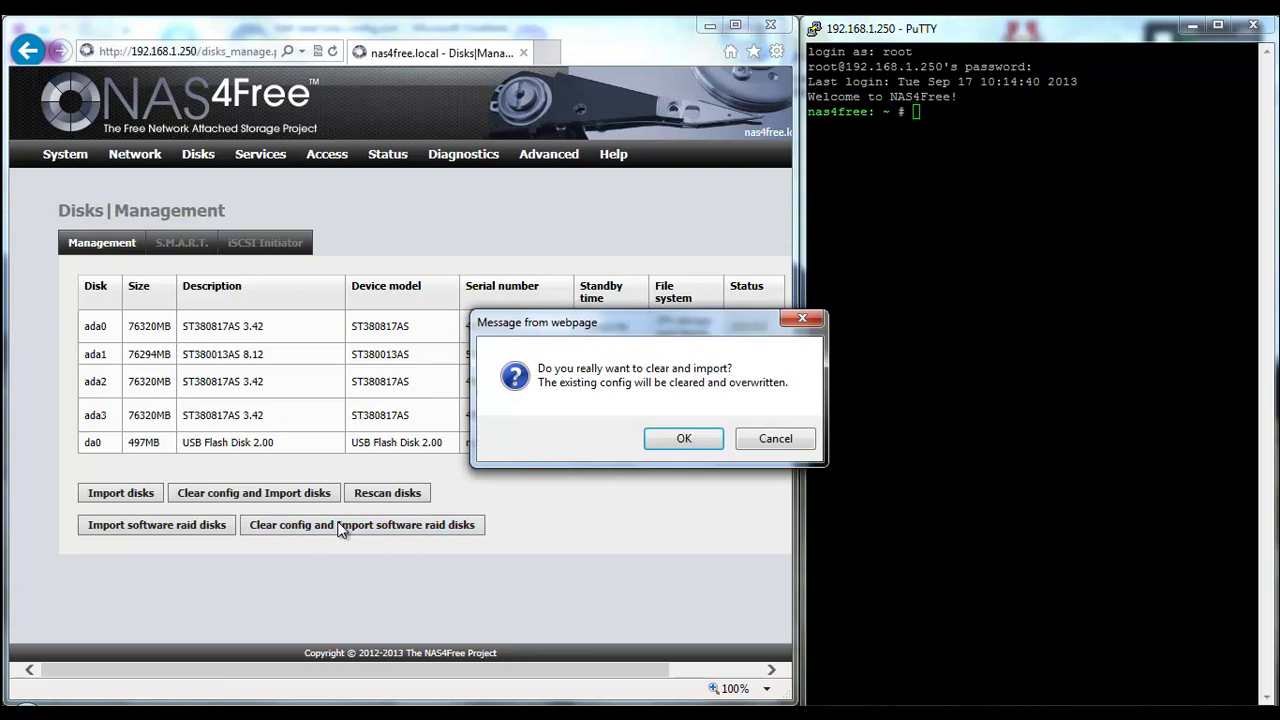
pyautogui.click(683, 440)
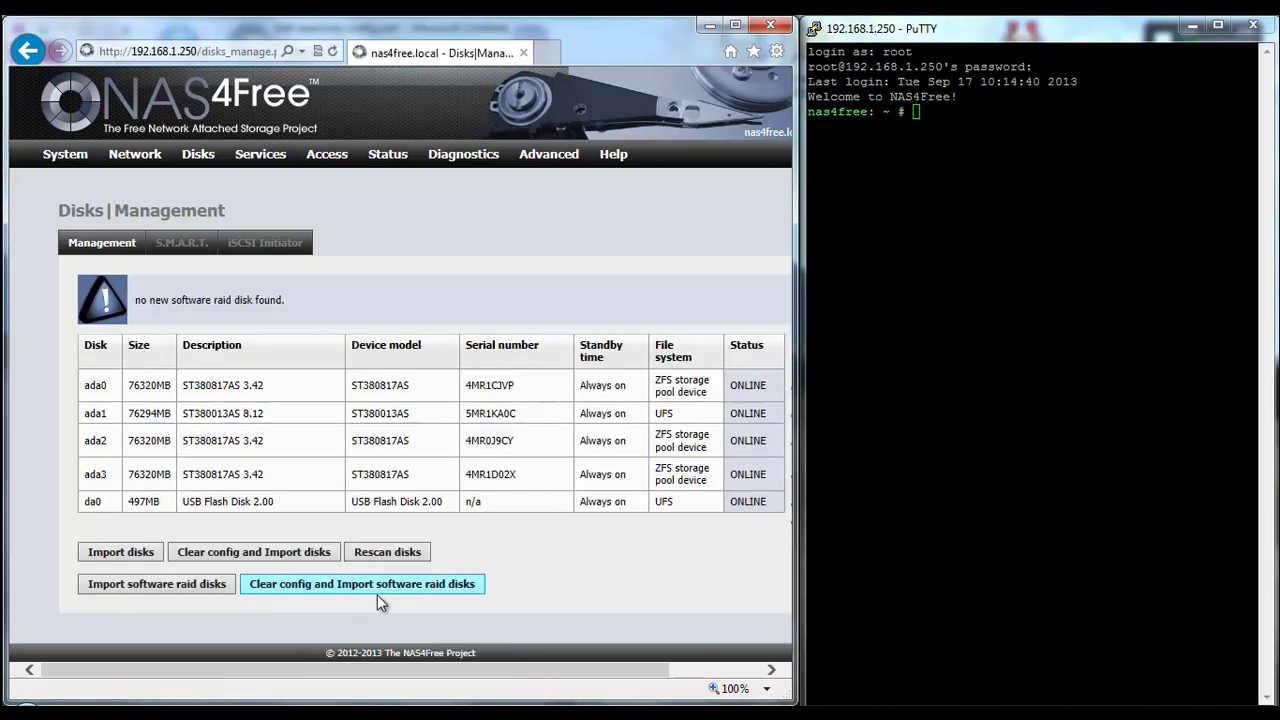
pyautogui.click(215, 585)
pyautogui.click(655, 440)
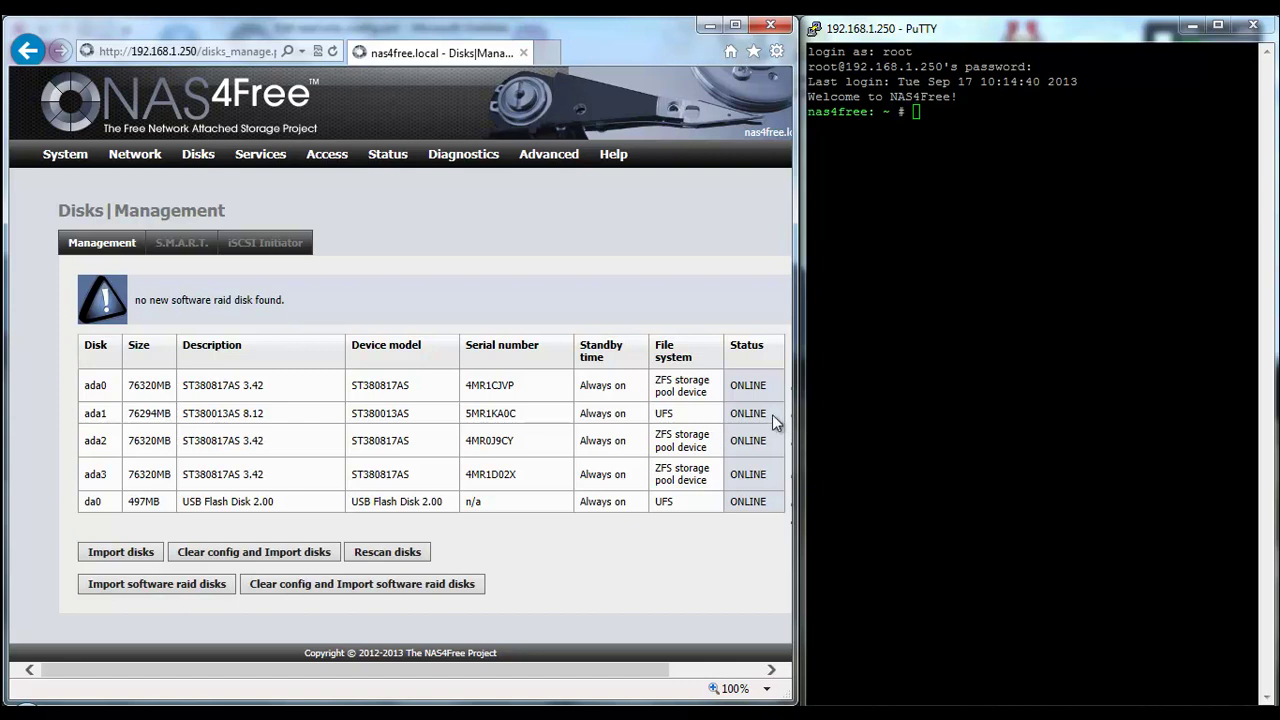
# Look over the ada1 row in the disk list, then make the PuTTY terminal active.
pyautogui.moveTo(736, 420); pyautogui.dragTo(180, 418)
pyautogui.click(316, 421)
pyautogui.click(972, 350)
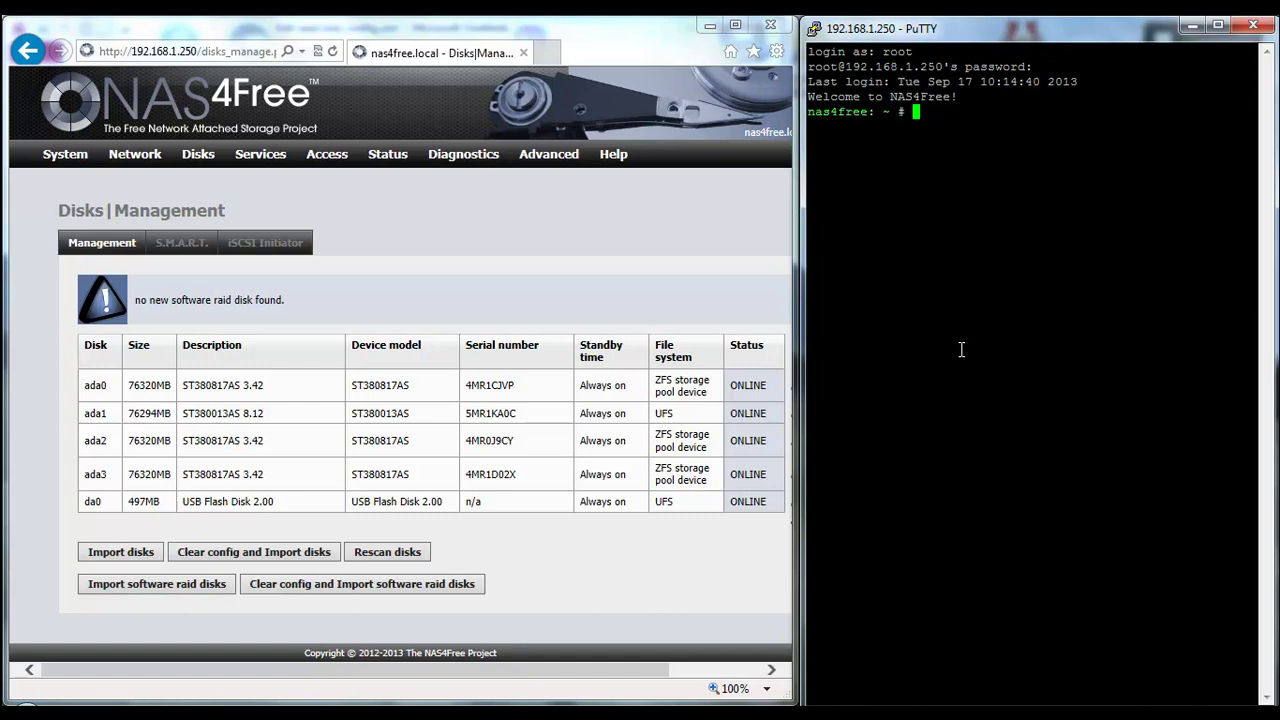
pyautogui.click(710, 545)
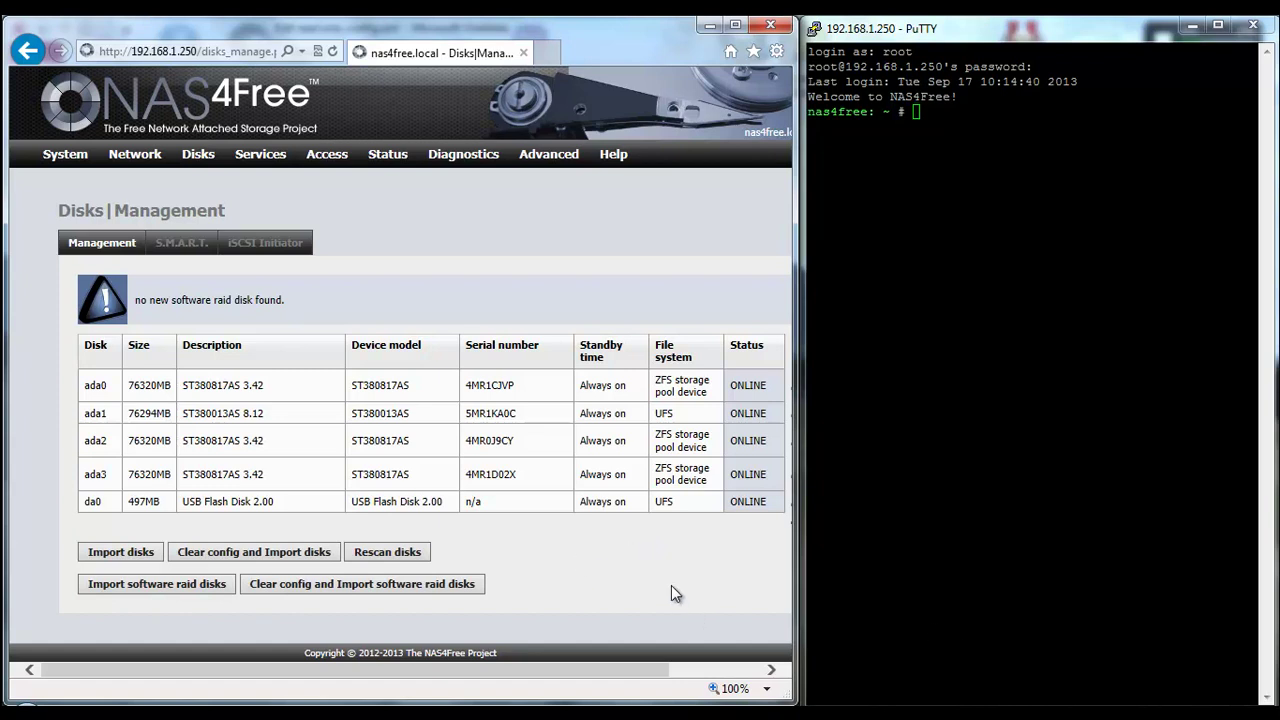
pyautogui.click(896, 474)
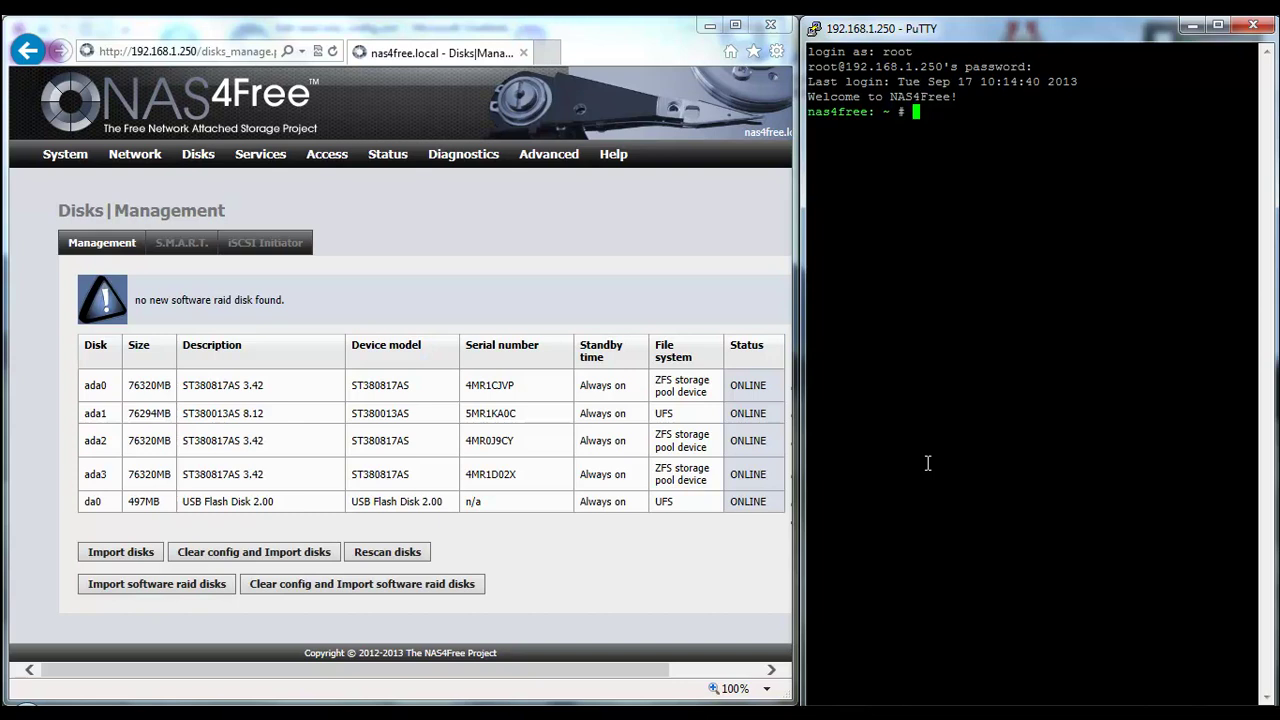
pyautogui.write('find / -name config.xml')
pyautogui.press('Return')
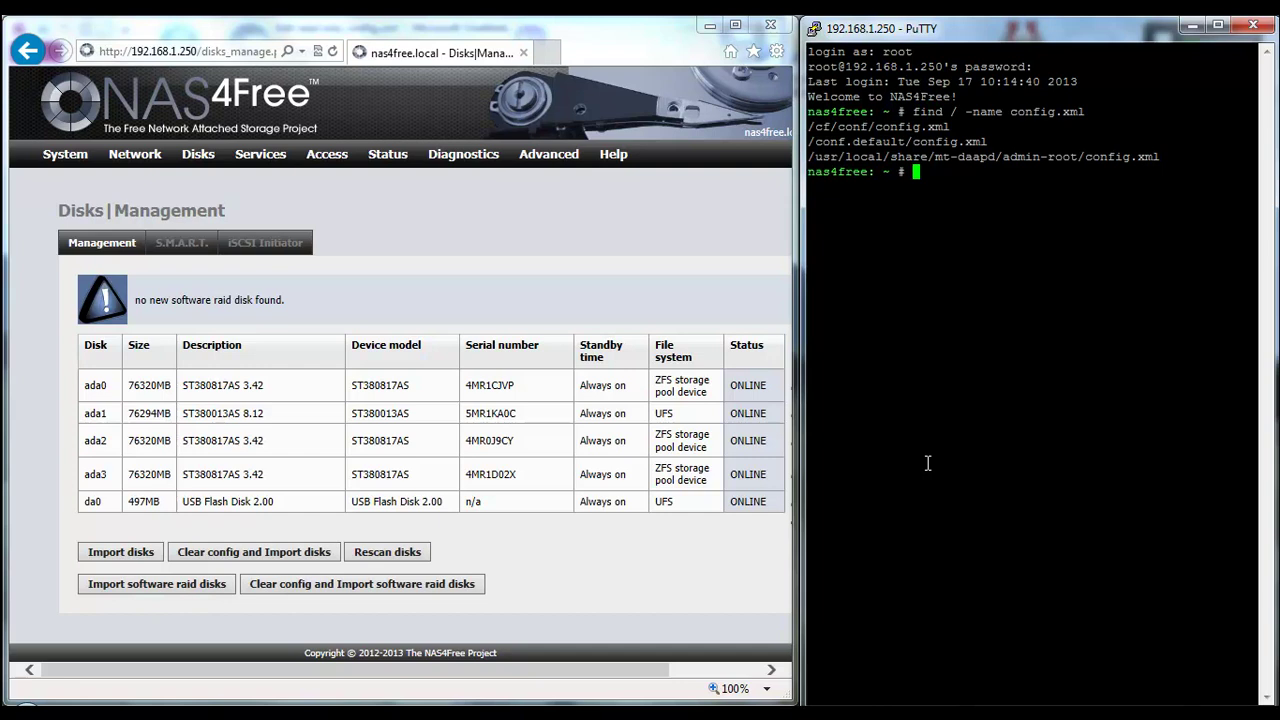
pyautogui.moveTo(960, 127); pyautogui.dragTo(808, 127)
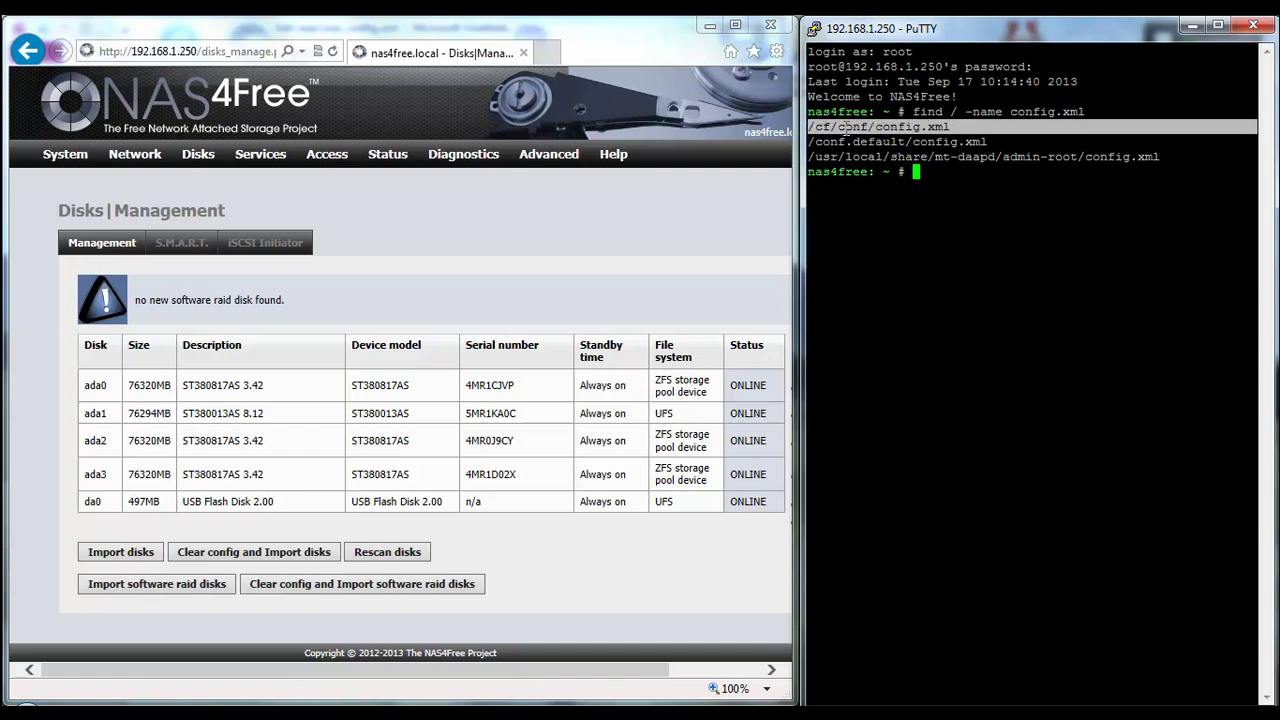
pyautogui.click(834, 127)
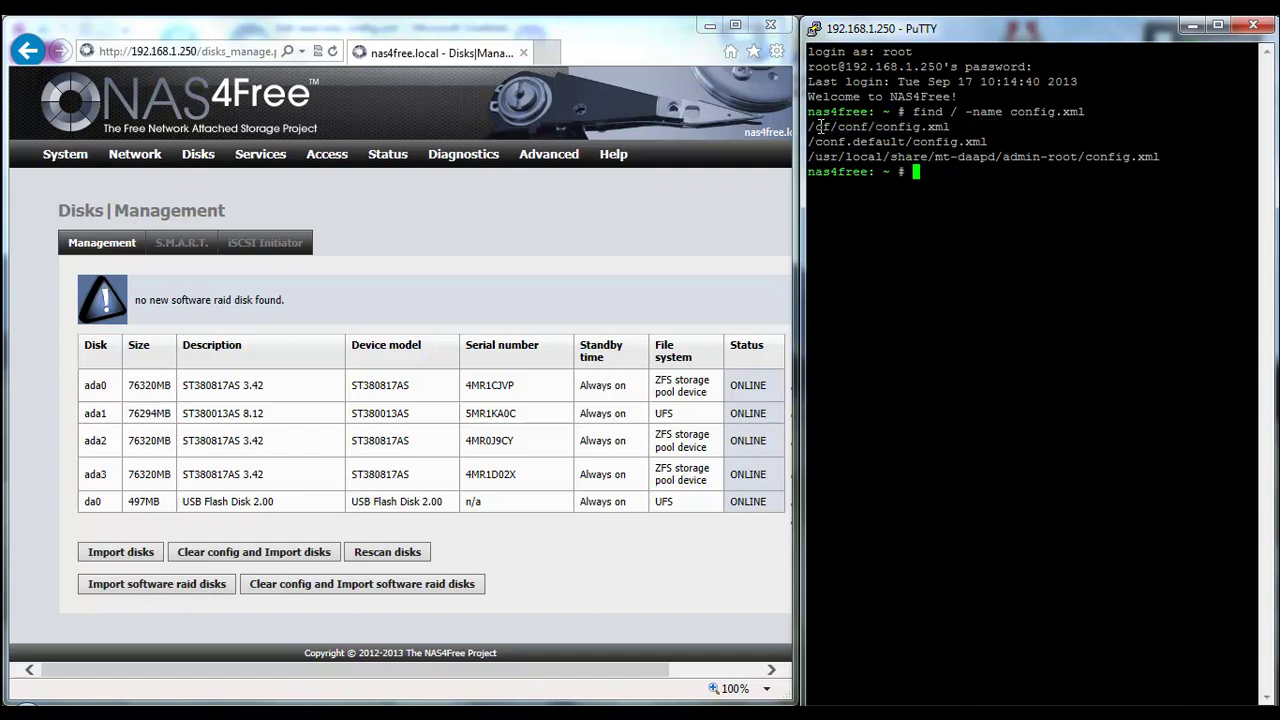
pyautogui.moveTo(808, 127); pyautogui.dragTo(965, 127)
pyautogui.doubleClick(924, 218)
pyautogui.click(955, 174)
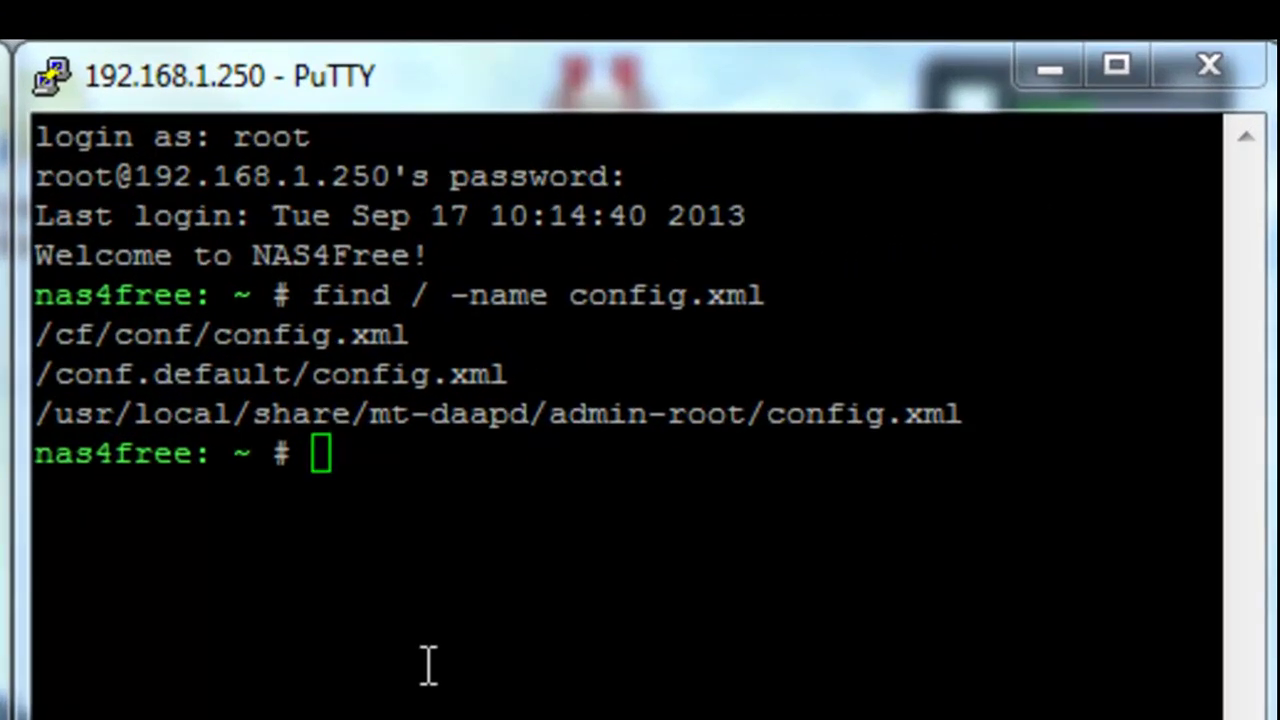
# Unmount /cf, then remount /dev/da0 on /cf read-write with 'mount -o rw /dev/da0 /cf'.
pyautogui.click(428, 666)
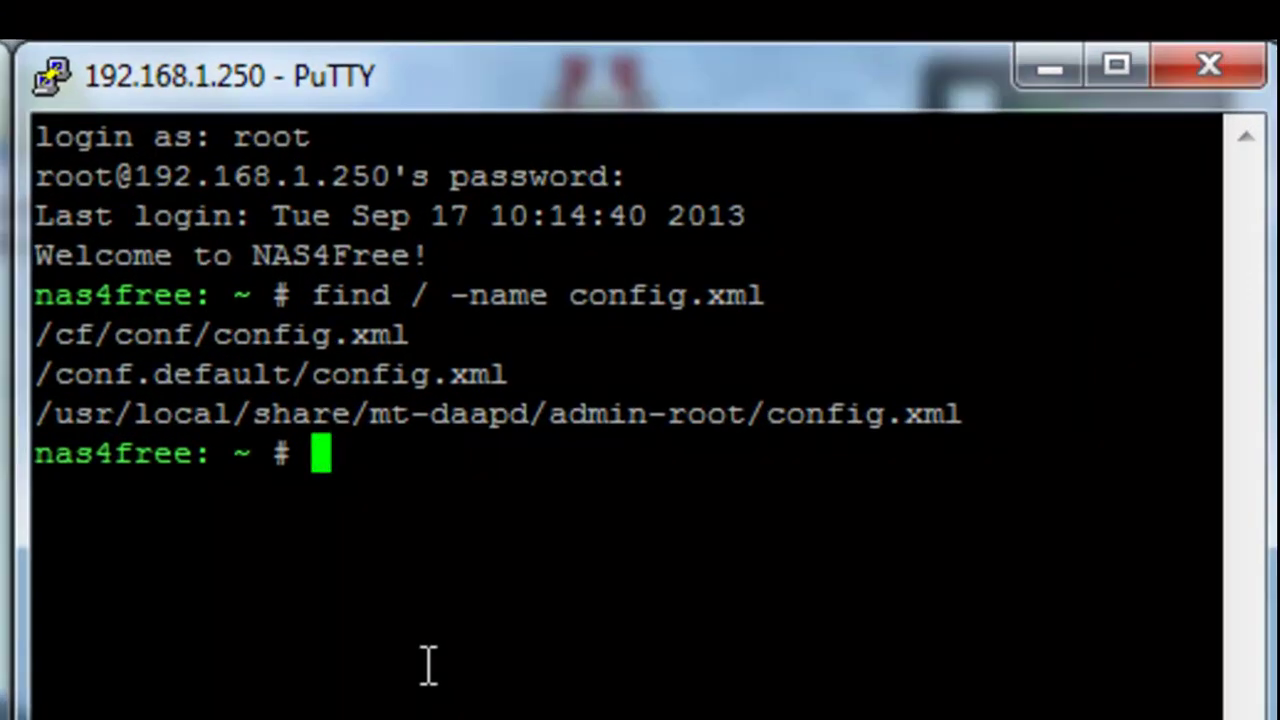
pyautogui.write('umo')
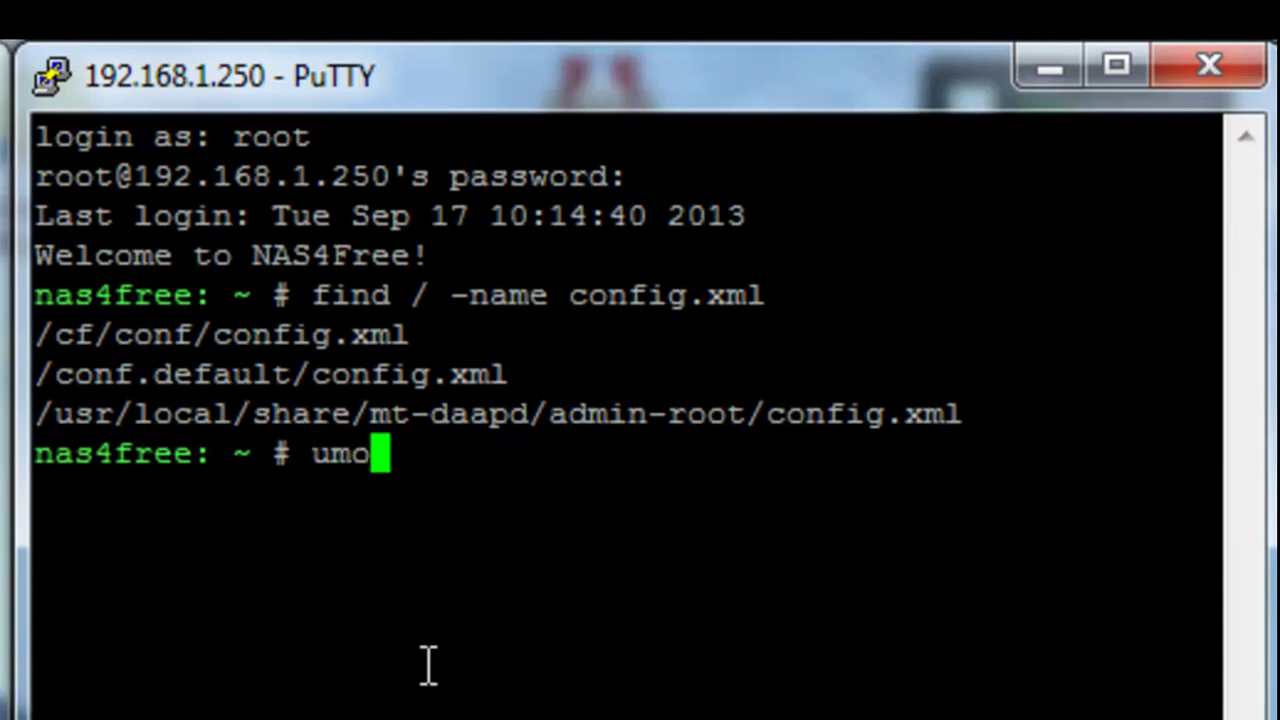
pyautogui.write('unt /cf')
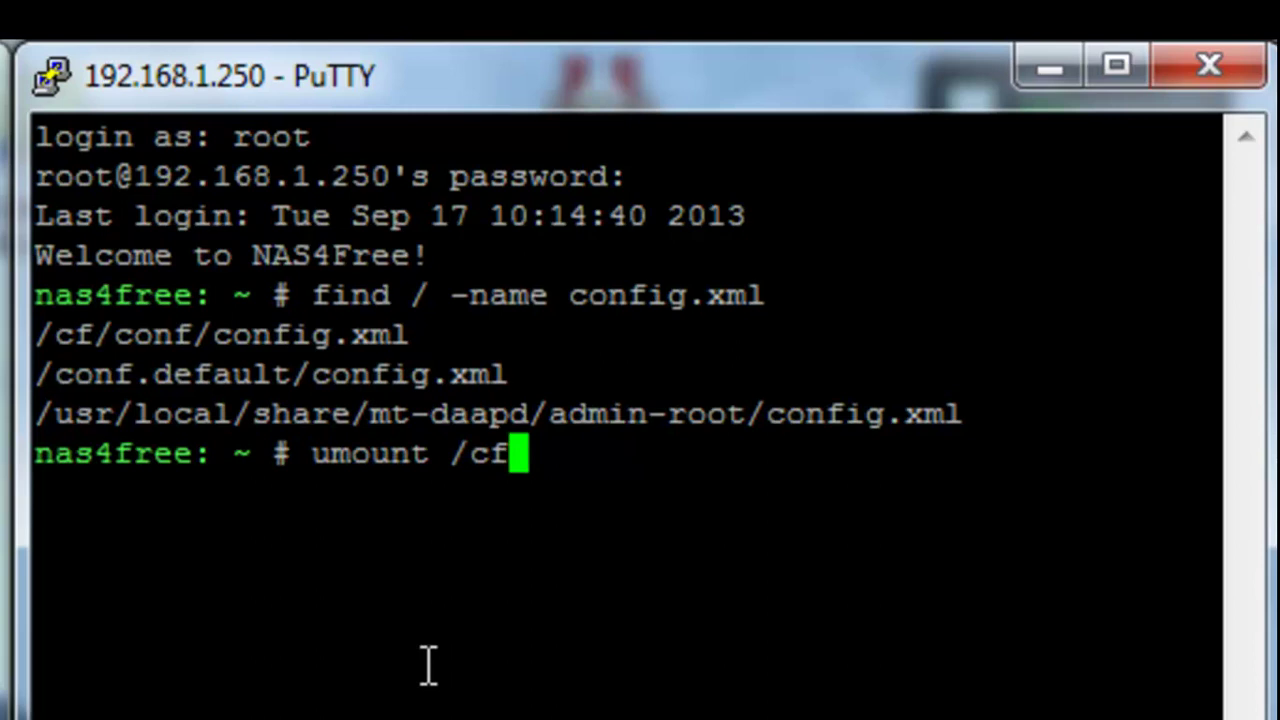
pyautogui.press('Return')
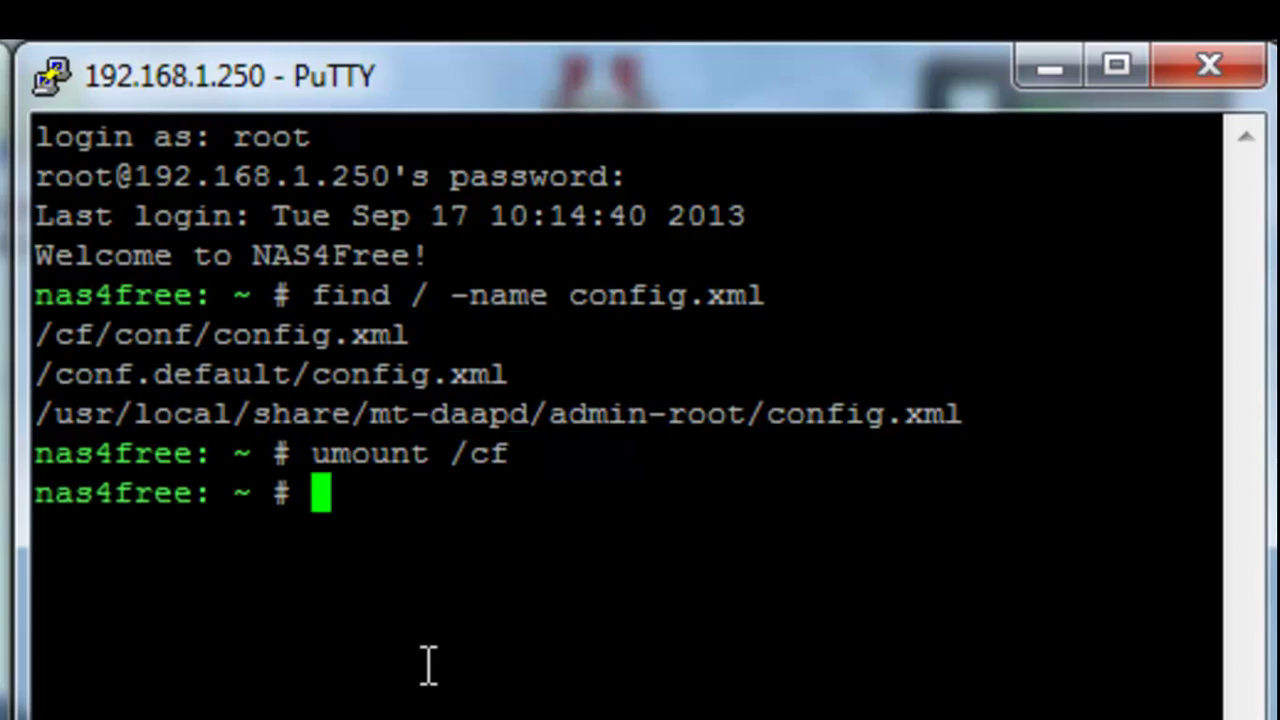
pyautogui.write('mount ')
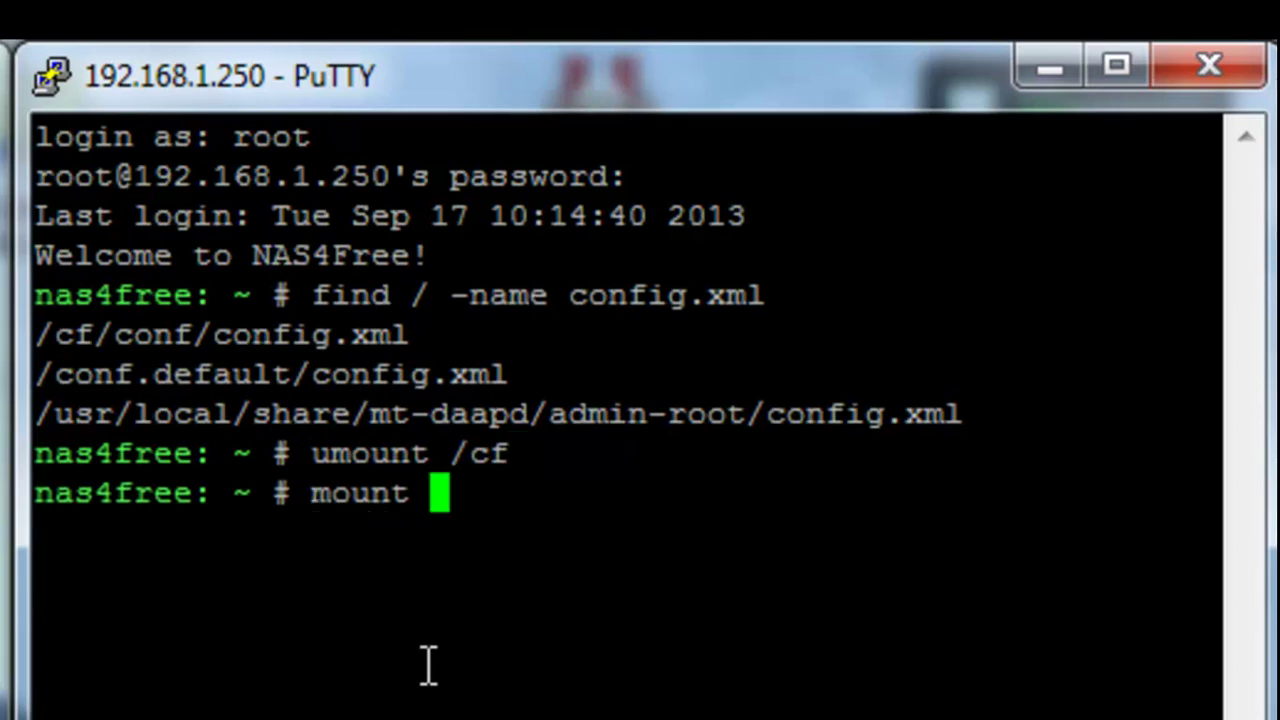
pyautogui.write('-o rw')
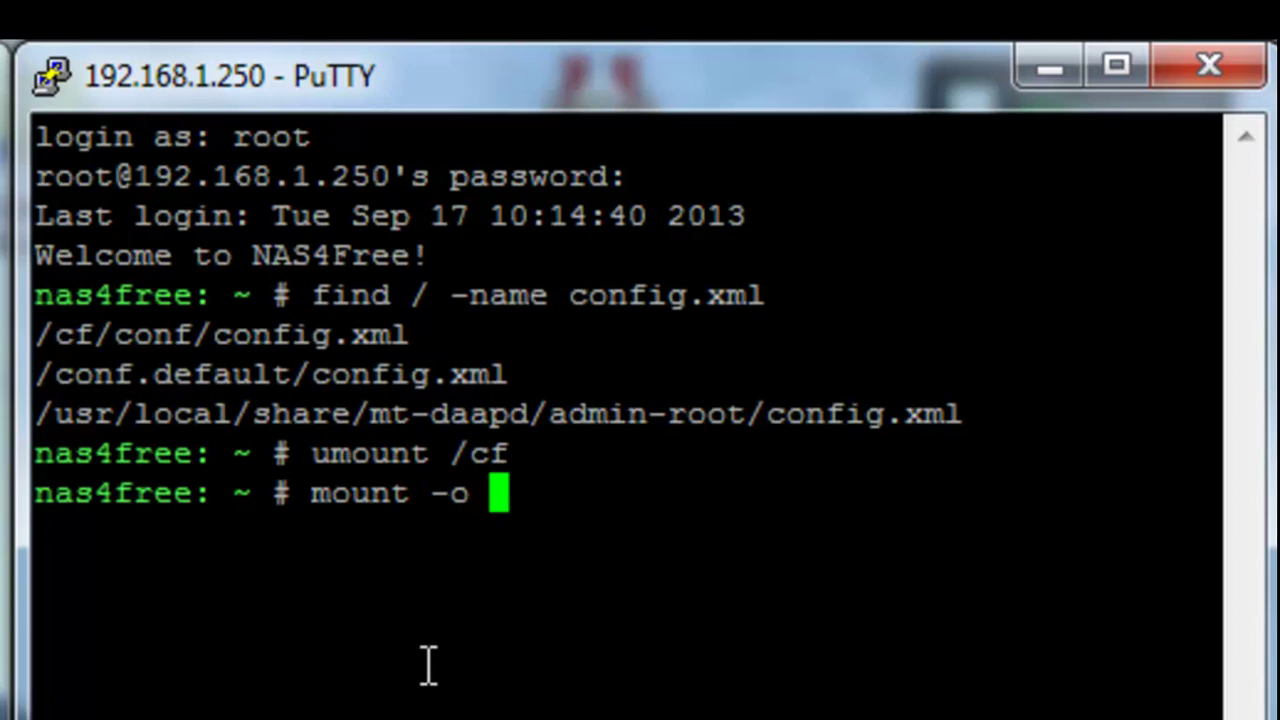
pyautogui.write(' /dev/')
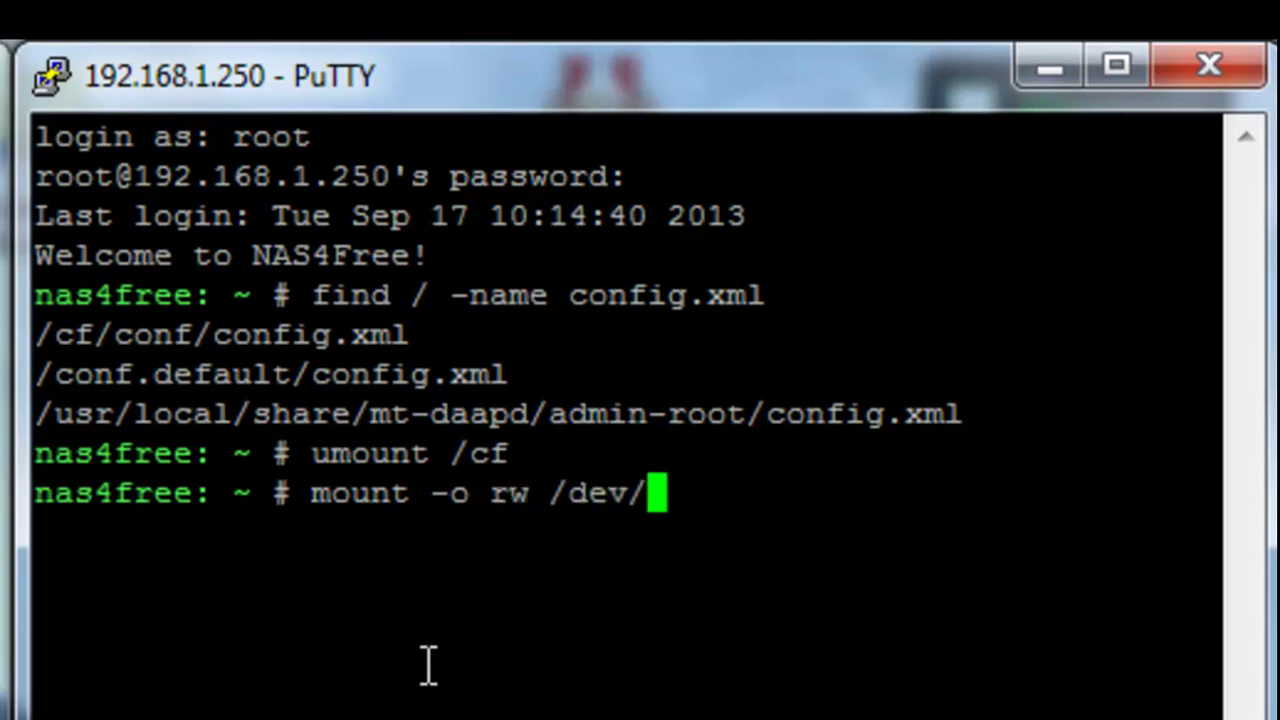
pyautogui.write('da0 /')
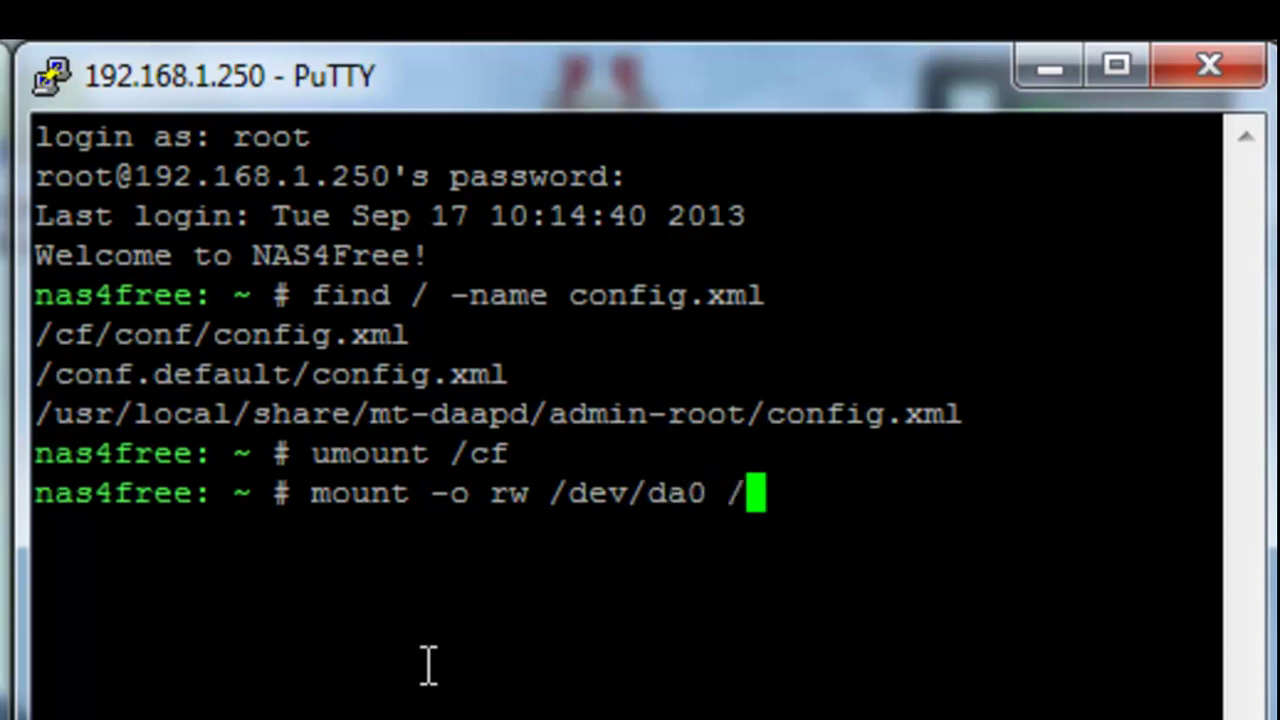
pyautogui.write('cf')
pyautogui.press('Return')
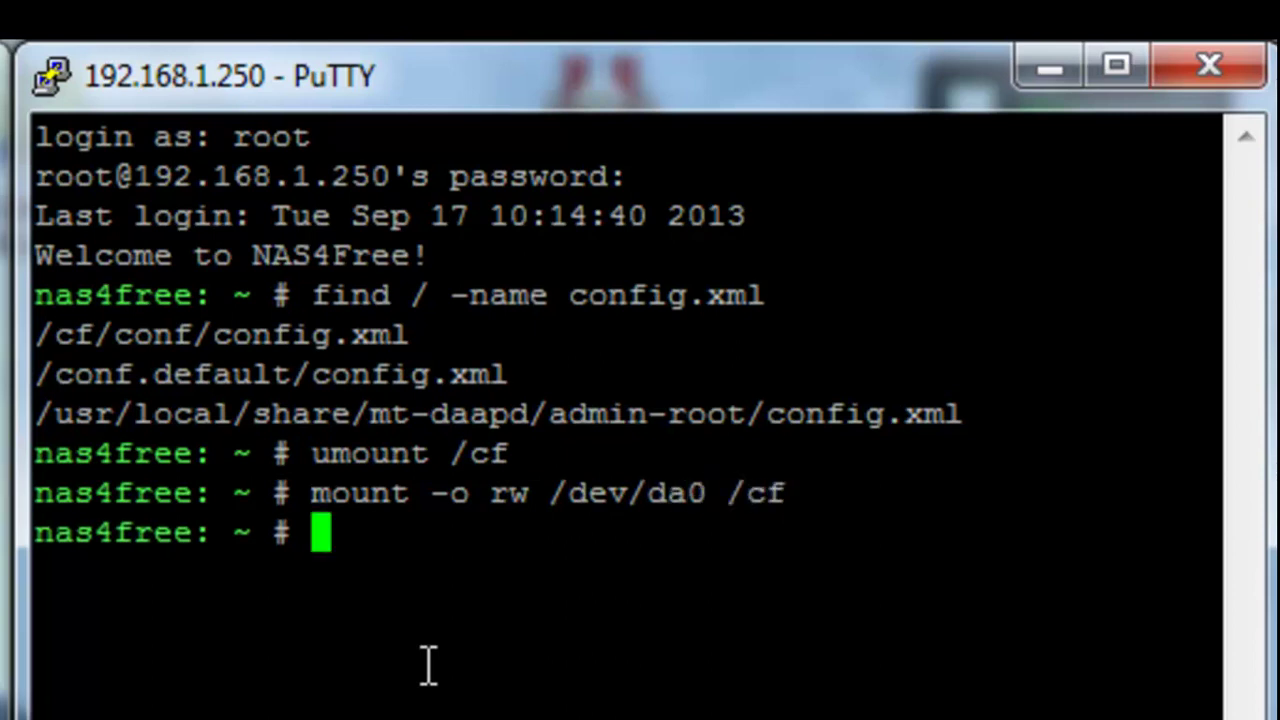
# Open /cf/conf/config.xml in nano, using Tab completion for the file name.
pyautogui.write('nano')
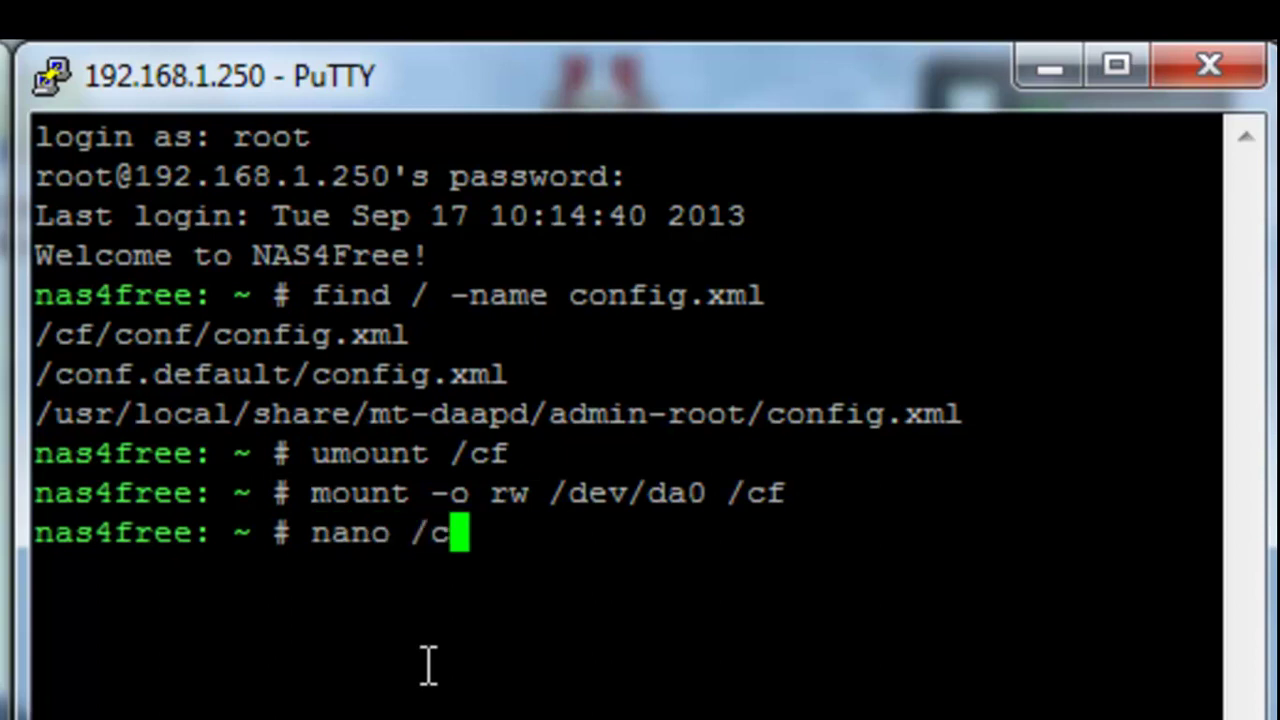
pyautogui.write('/')
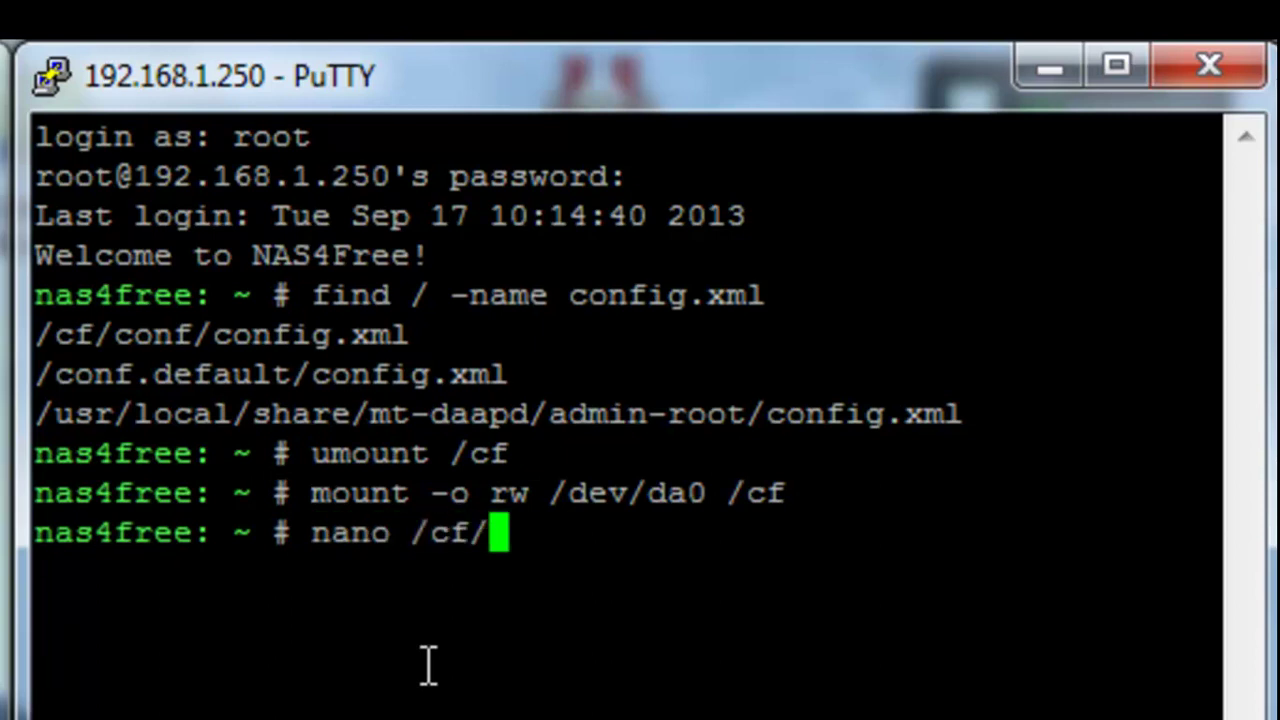
pyautogui.write('conf/')
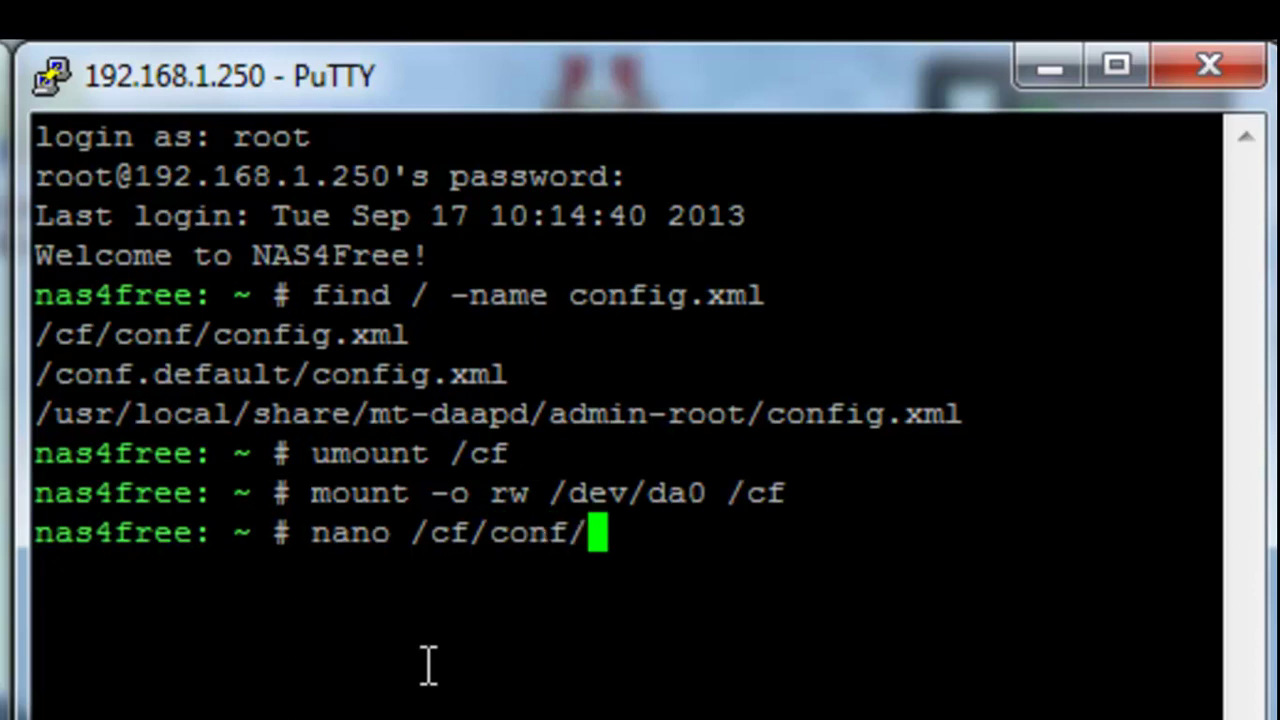
pyautogui.write('con')
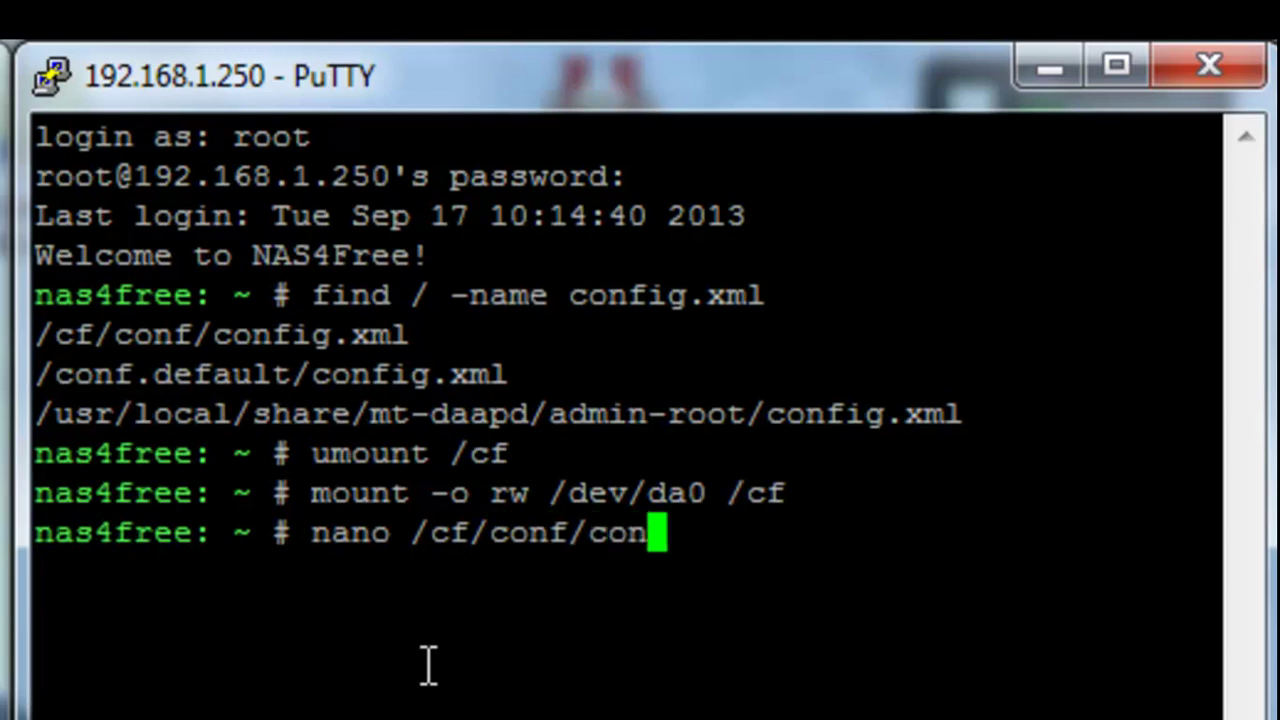
pyautogui.write('fig')
pyautogui.press('Tab')
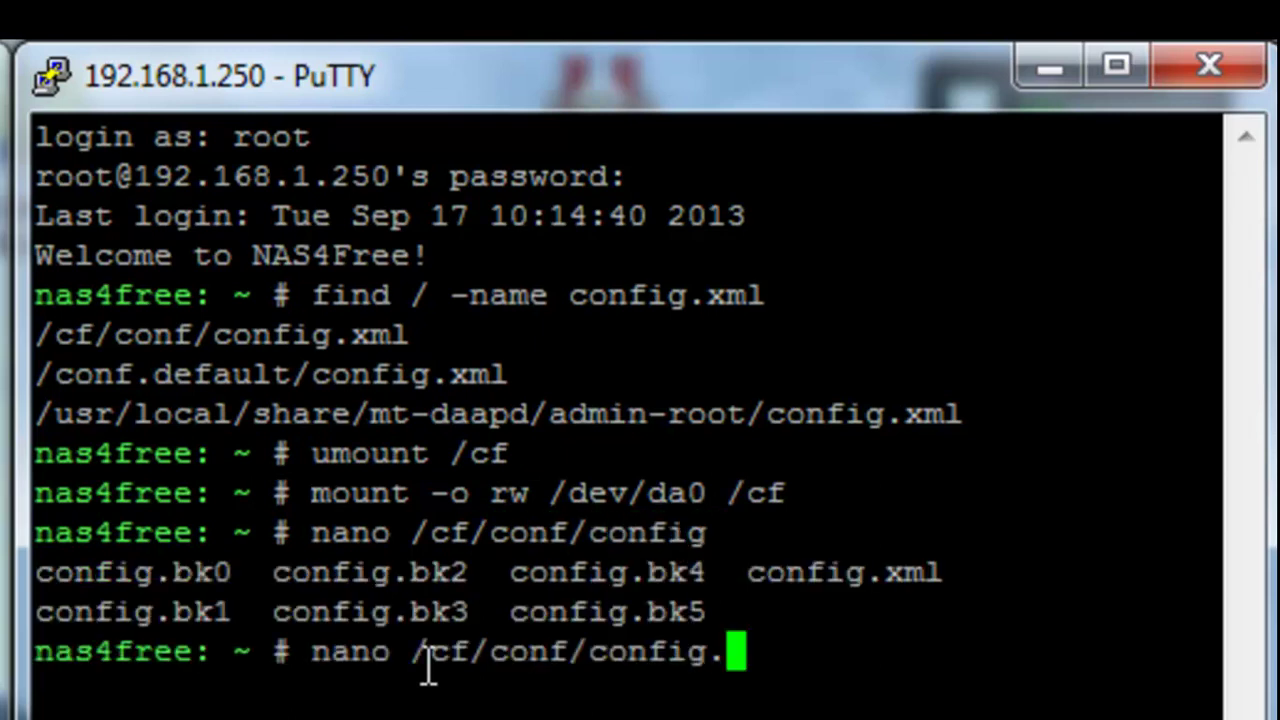
pyautogui.write('x')
pyautogui.press('Tab')
pyautogui.press('Return')
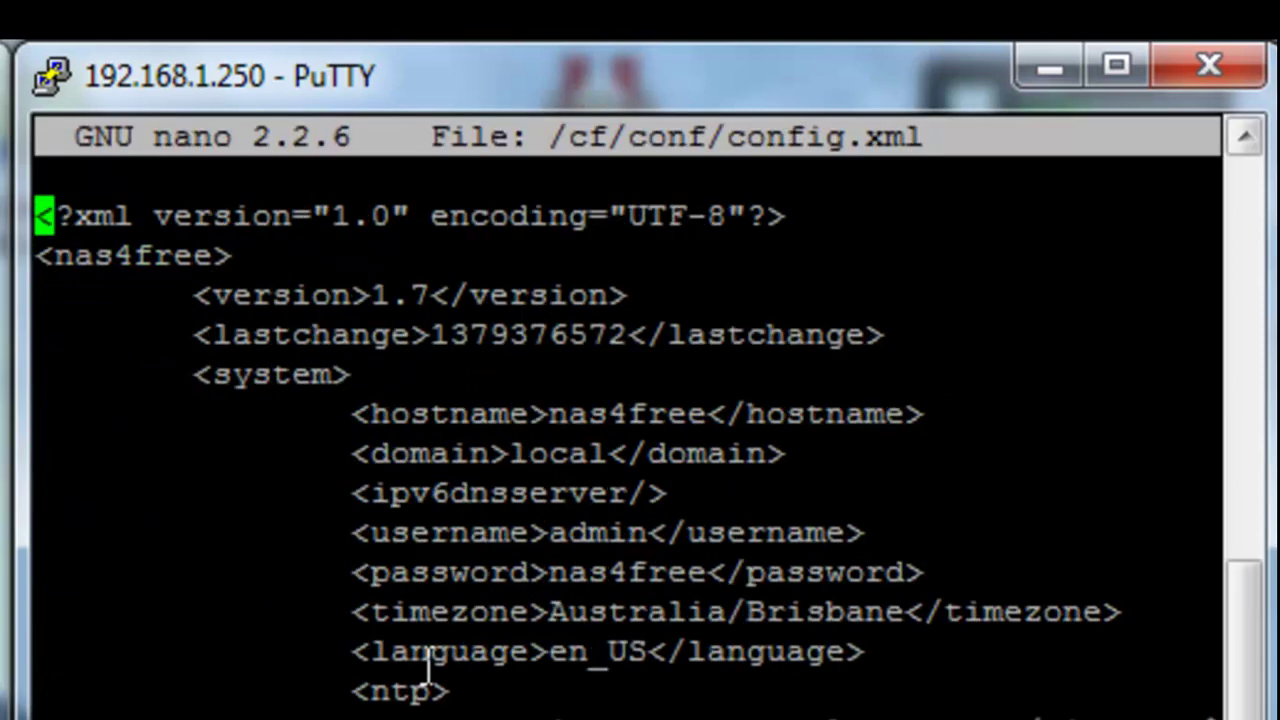
# Maximize PuTTY and scroll config.xml past the ada1 disk entry toward the ZFS vdevices block.
pyautogui.click(1118, 66)
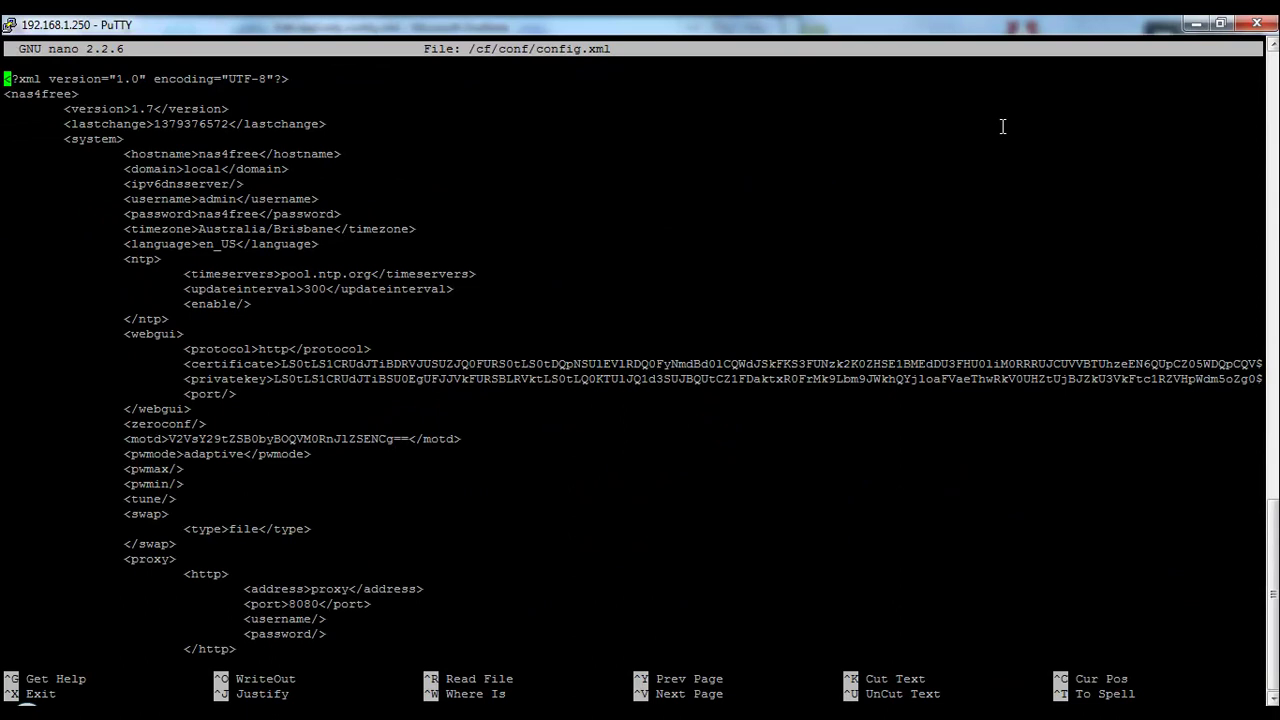
pyautogui.hotkey('ctrl', 'v')
pyautogui.hotkey('ctrl', 'v')
pyautogui.hotkey('ctrl', 'v')
pyautogui.hotkey('ctrl', 'v')
pyautogui.hotkey('ctrl', 'v')
pyautogui.hotkey('ctrl', 'v')
pyautogui.hotkey('ctrl', 'v')
pyautogui.hotkey('ctrl', 'v')
pyautogui.hotkey('ctrl', 'v')
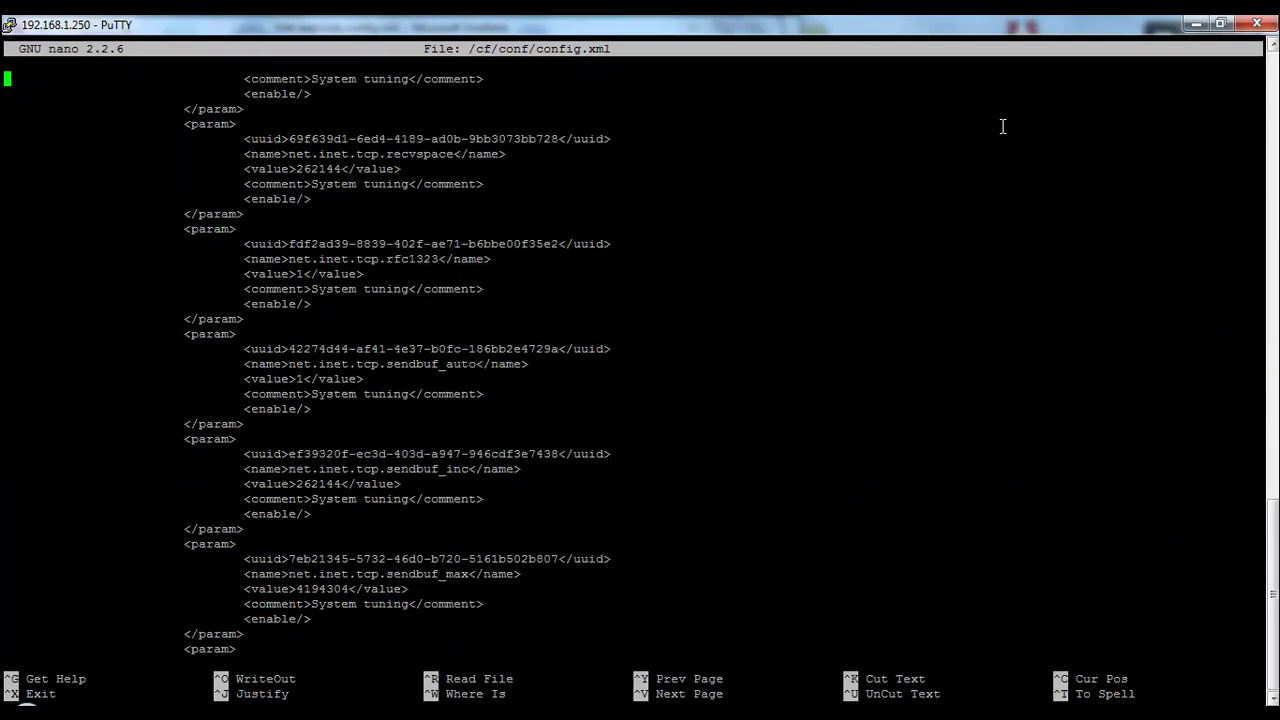
pyautogui.hotkey('ctrl', 'v')
pyautogui.hotkey('ctrl', 'v')
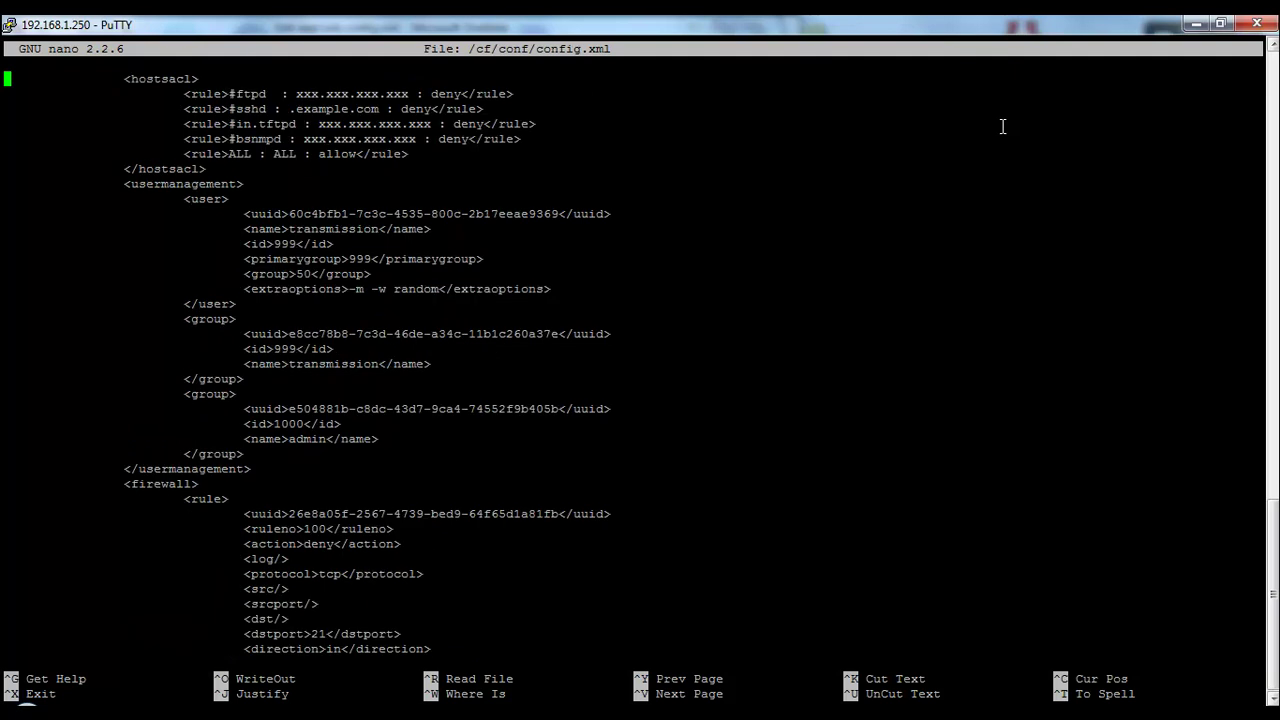
pyautogui.hotkey('ctrl', 'v')
pyautogui.hotkey('ctrl', 'v')
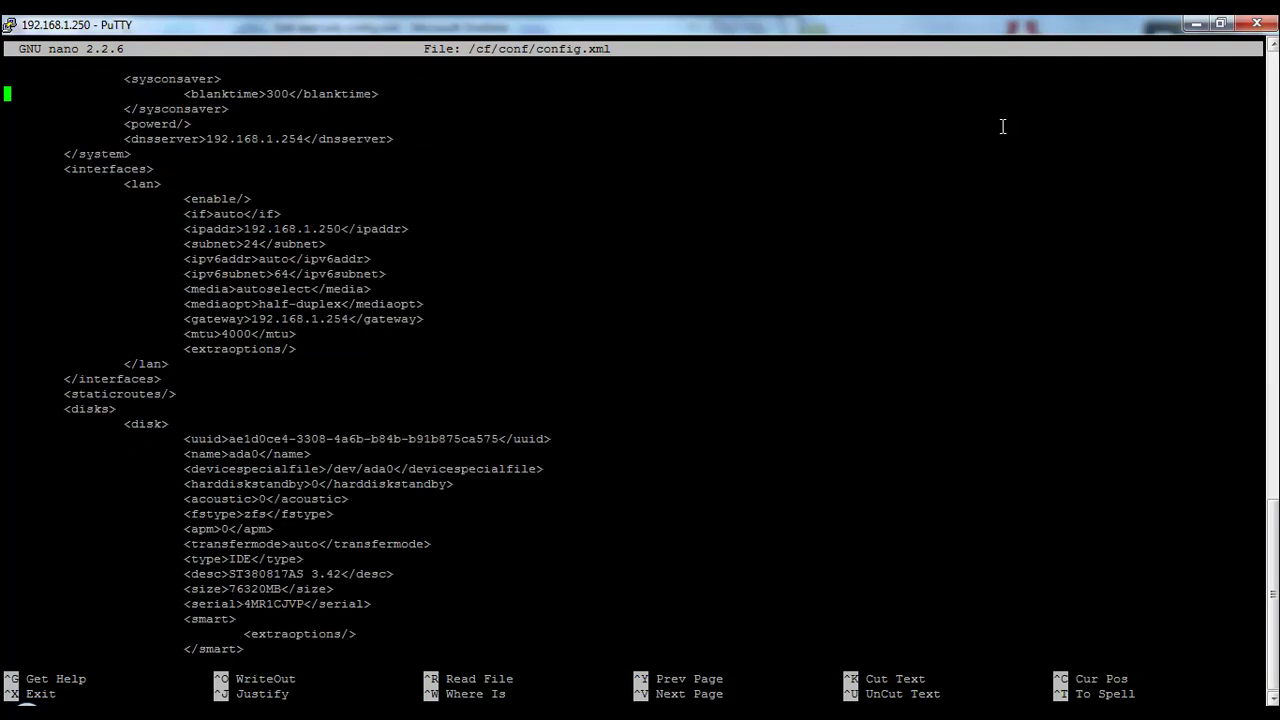
pyautogui.press('Down')
pyautogui.press('Down')
pyautogui.press('Down')
pyautogui.press('Down')
pyautogui.press('Down')
pyautogui.press('Down')
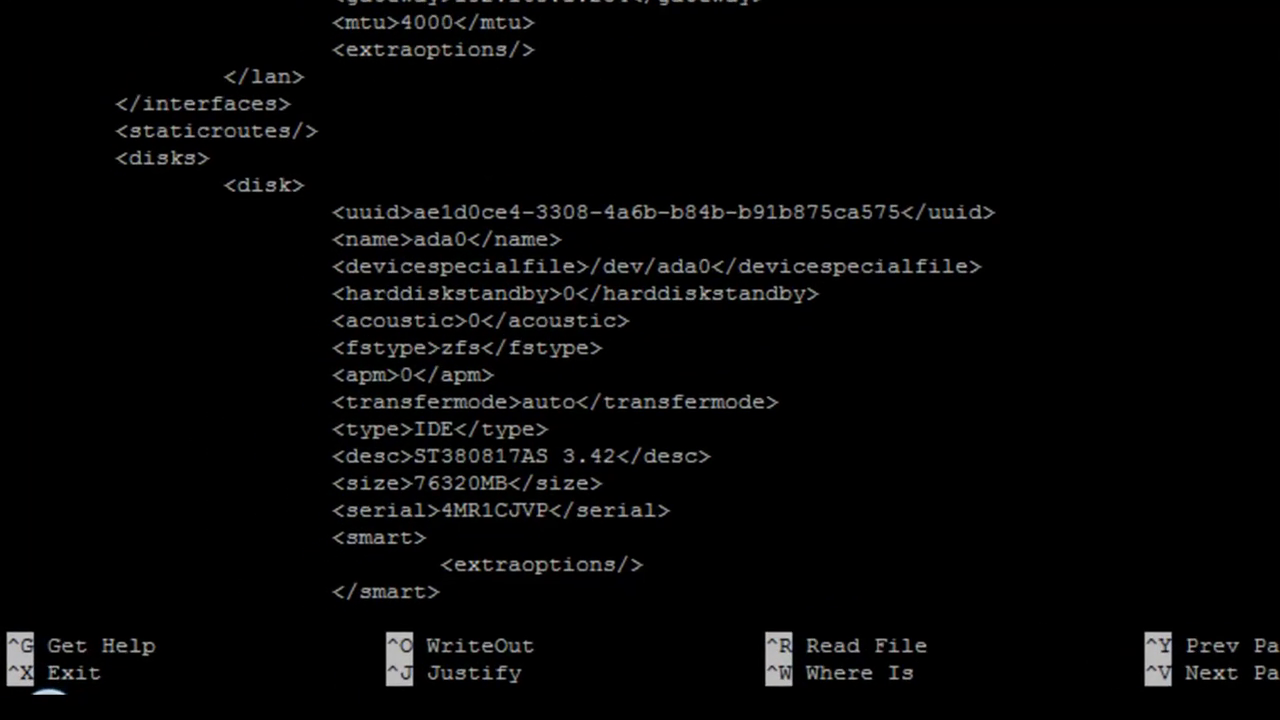
pyautogui.press('Down')
pyautogui.press('Down')
pyautogui.press('Down')
pyautogui.press('Down')
pyautogui.press('Down')
pyautogui.press('Down')
pyautogui.press('Down')
pyautogui.press('Down')
pyautogui.press('Down')
pyautogui.press('Down')
pyautogui.press('Down')
pyautogui.press('Down')
pyautogui.press('Down')
pyautogui.press('Down')
pyautogui.press('Down')
pyautogui.press('Down')
pyautogui.press('Down')
pyautogui.press('Down')
pyautogui.press('Down')
pyautogui.press('Down')
pyautogui.press('Down')
pyautogui.press('Down')
pyautogui.press('Down')
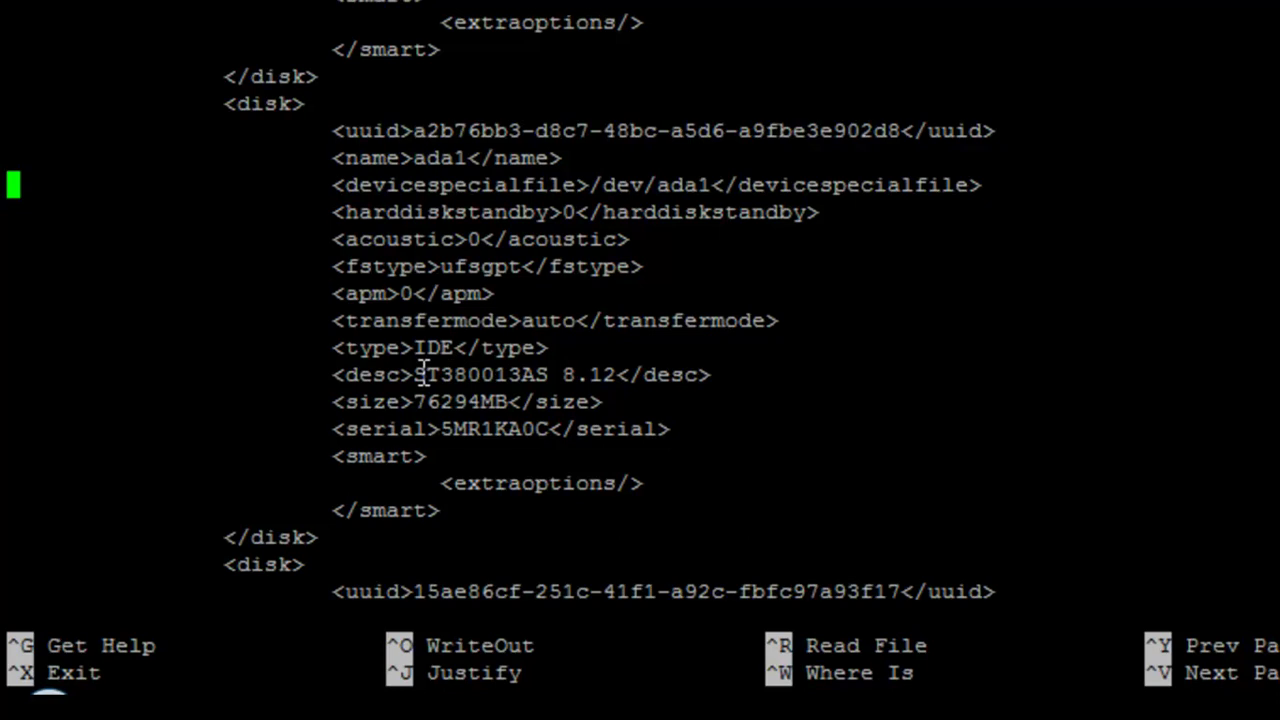
pyautogui.moveTo(418, 374); pyautogui.dragTo(616, 374)
pyautogui.press('Down')
pyautogui.press('Down')
pyautogui.press('Down')
pyautogui.press('Down')
pyautogui.press('Down')
pyautogui.press('Down')
pyautogui.press('Down')
pyautogui.press('Down')
pyautogui.press('Down')
pyautogui.press('Down')
pyautogui.press('Down')
pyautogui.press('Down')
pyautogui.press('Down')
pyautogui.press('Down')
pyautogui.press('Down')
pyautogui.press('Down')
pyautogui.press('Down')
pyautogui.press('Down')
pyautogui.press('Down')
pyautogui.press('Down')
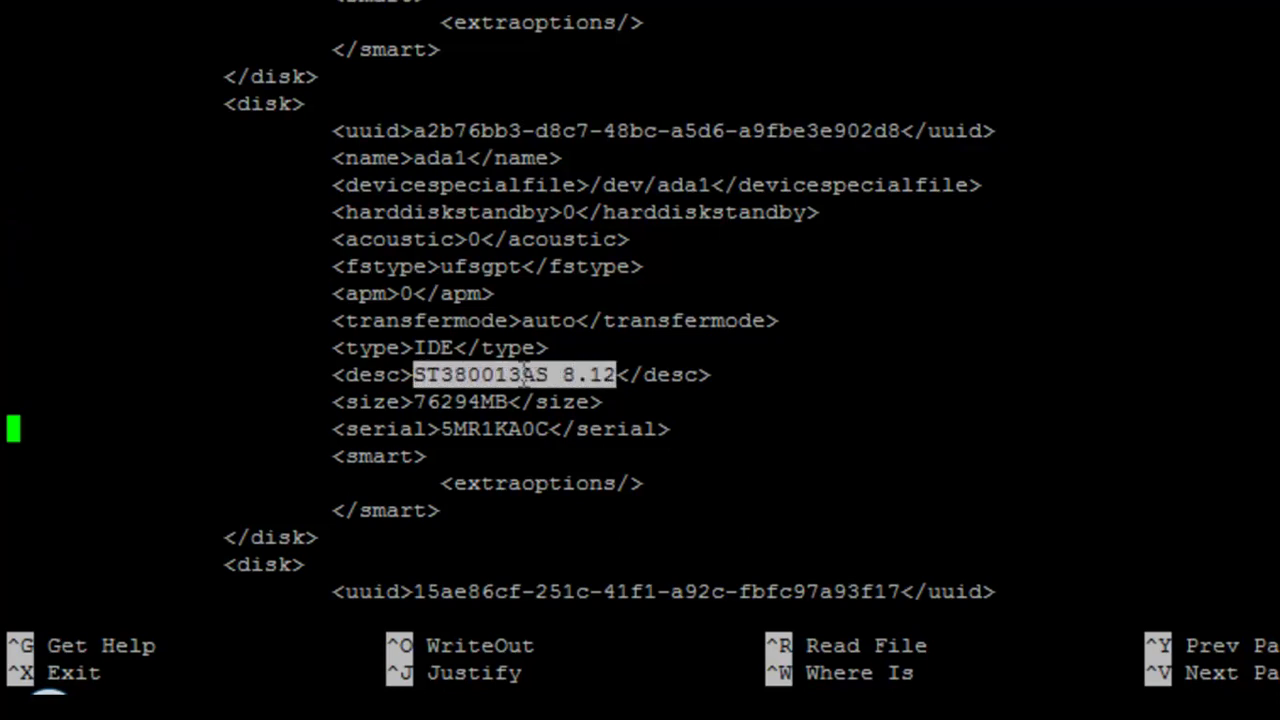
pyautogui.press('Down')
pyautogui.press('Down')
pyautogui.press('Down')
pyautogui.press('Down')
pyautogui.press('Down')
pyautogui.press('Down')
pyautogui.press('Down')
pyautogui.press('Down')
pyautogui.press('Down')
pyautogui.press('Down')
pyautogui.press('Down')
pyautogui.press('Down')
pyautogui.press('Down')
pyautogui.press('Down')
pyautogui.press('Down')
pyautogui.press('Down')
pyautogui.press('Down')
pyautogui.press('Down')
pyautogui.press('Down')
pyautogui.press('Down')
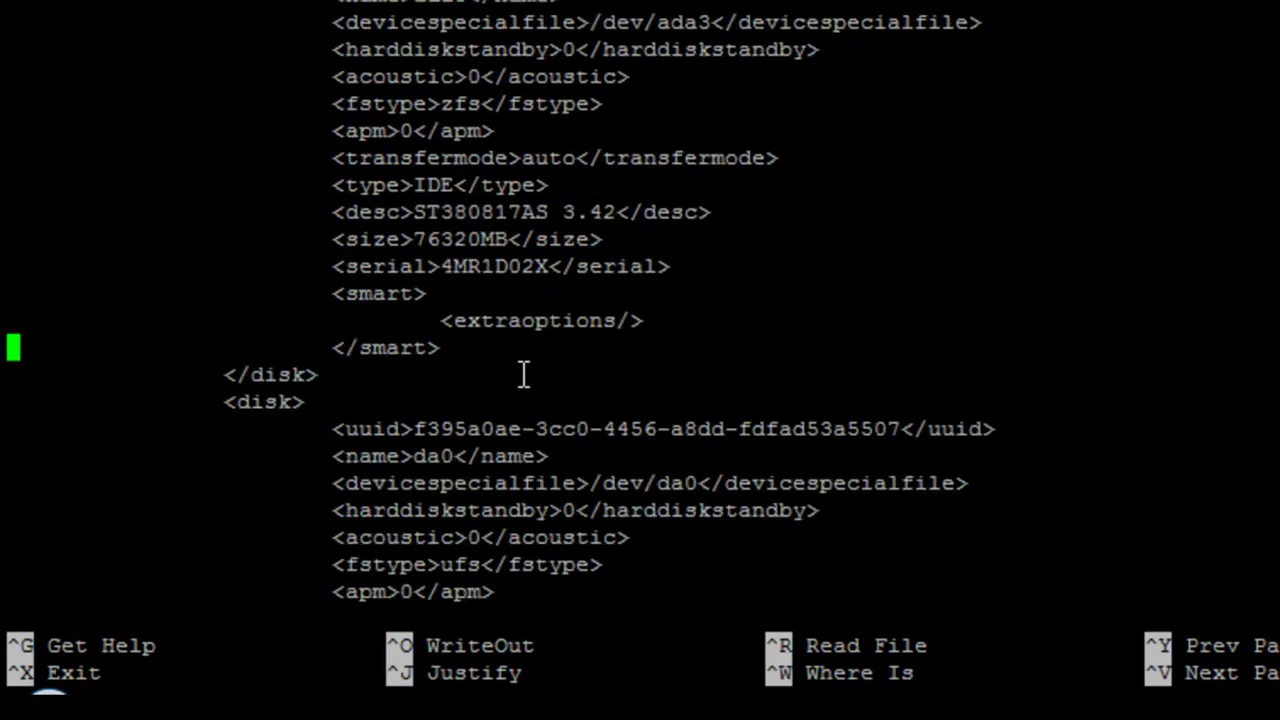
pyautogui.press('Down')
pyautogui.press('Down')
pyautogui.press('Down')
pyautogui.press('Down')
pyautogui.press('Down')
pyautogui.press('Down')
pyautogui.press('Down')
pyautogui.press('Down')
pyautogui.press('Down')
pyautogui.press('Down')
pyautogui.press('Down')
pyautogui.press('Down')
pyautogui.press('Down')
pyautogui.press('Down')
pyautogui.press('Down')
pyautogui.press('Down')
pyautogui.press('Down')
pyautogui.press('Down')
pyautogui.press('Down')
pyautogui.press('Down')
pyautogui.press('Down')
pyautogui.press('Down')
pyautogui.press('Down')
pyautogui.press('Down')
pyautogui.press('Down')
pyautogui.press('Down')
pyautogui.press('Down')
pyautogui.press('Down')
pyautogui.press('Down')
pyautogui.press('Down')
pyautogui.press('Down')
pyautogui.press('Down')
pyautogui.press('Down')
pyautogui.press('Down')
pyautogui.press('Down')
pyautogui.press('Down')
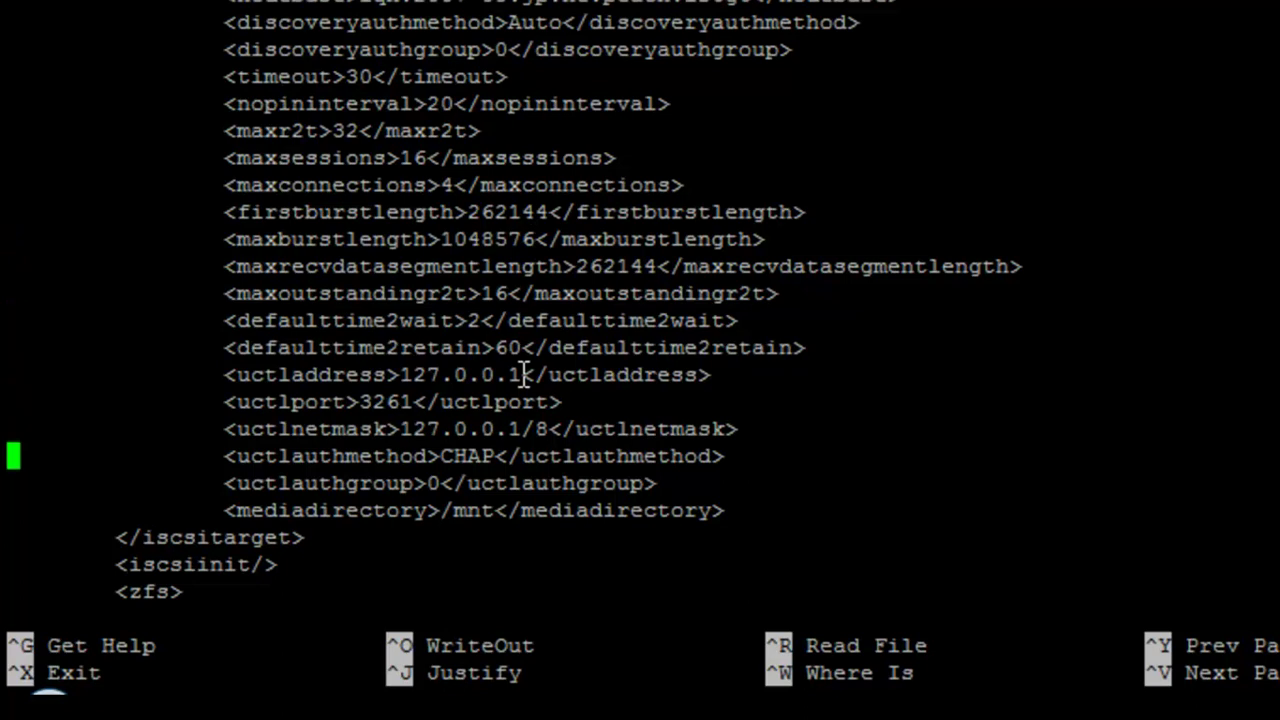
pyautogui.press('Down')
pyautogui.press('Down')
pyautogui.press('Down')
pyautogui.press('Down')
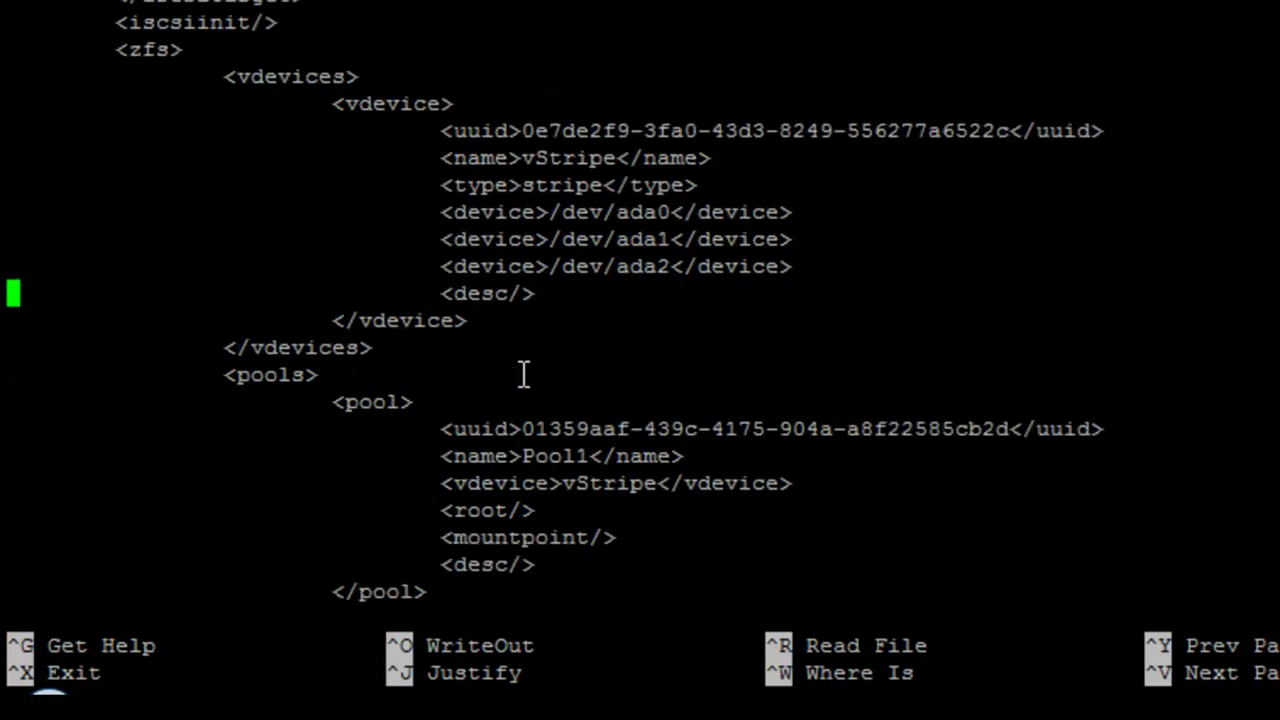
# In the vStripe vdevice, change /dev/ada1 to ada2 and /dev/ada2 to ada3.
pyautogui.press('Up')
pyautogui.press('Up')
pyautogui.press('Up')
pyautogui.press('Up')
pyautogui.press('Up')
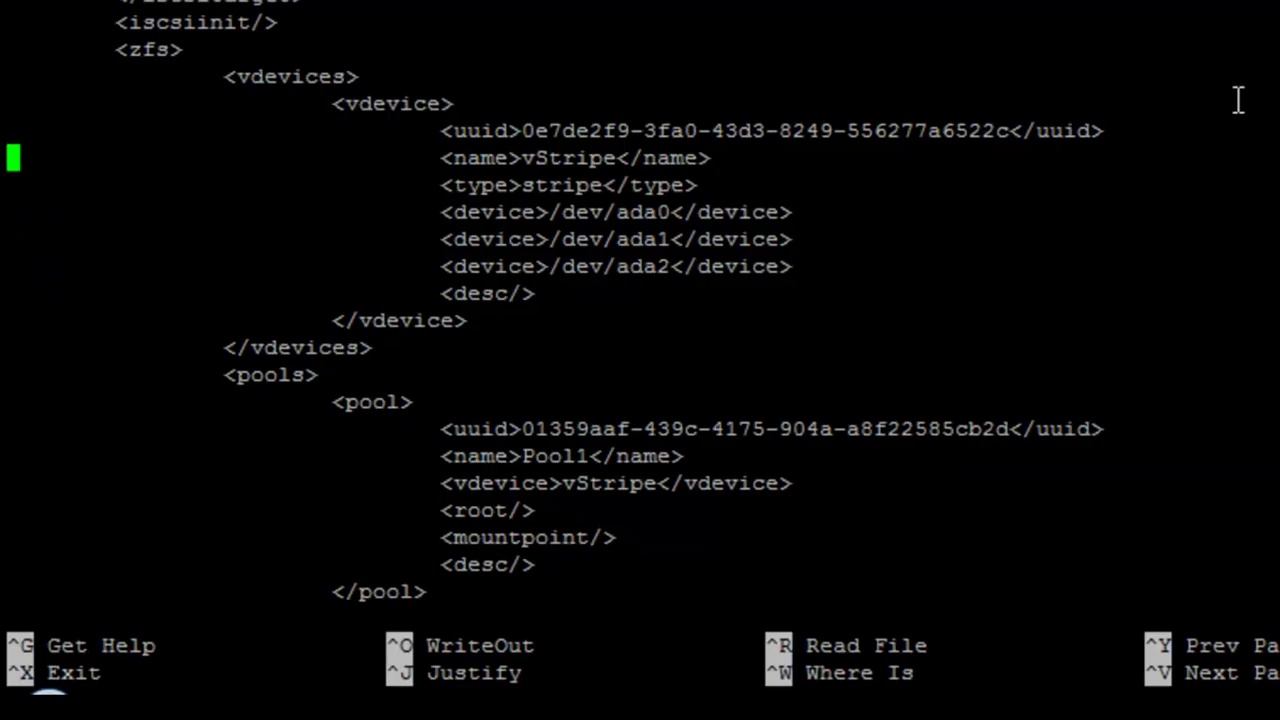
pyautogui.press('Down')
pyautogui.press('Down')
pyautogui.press('Down')
pyautogui.press('Right')
pyautogui.press('Right')
pyautogui.press('Right')
pyautogui.press('Right')
pyautogui.press('Right')
pyautogui.press('Right')
pyautogui.press('Right')
pyautogui.press('Right')
pyautogui.press('Right')
pyautogui.press('Right')
pyautogui.press('Right')
pyautogui.press('Right')
pyautogui.press('Right')
pyautogui.press('Right')
pyautogui.press('Right')
pyautogui.press('Right')
pyautogui.press('Right')
pyautogui.press('Right')
pyautogui.press('Right')
pyautogui.press('Right')
pyautogui.press('Right')
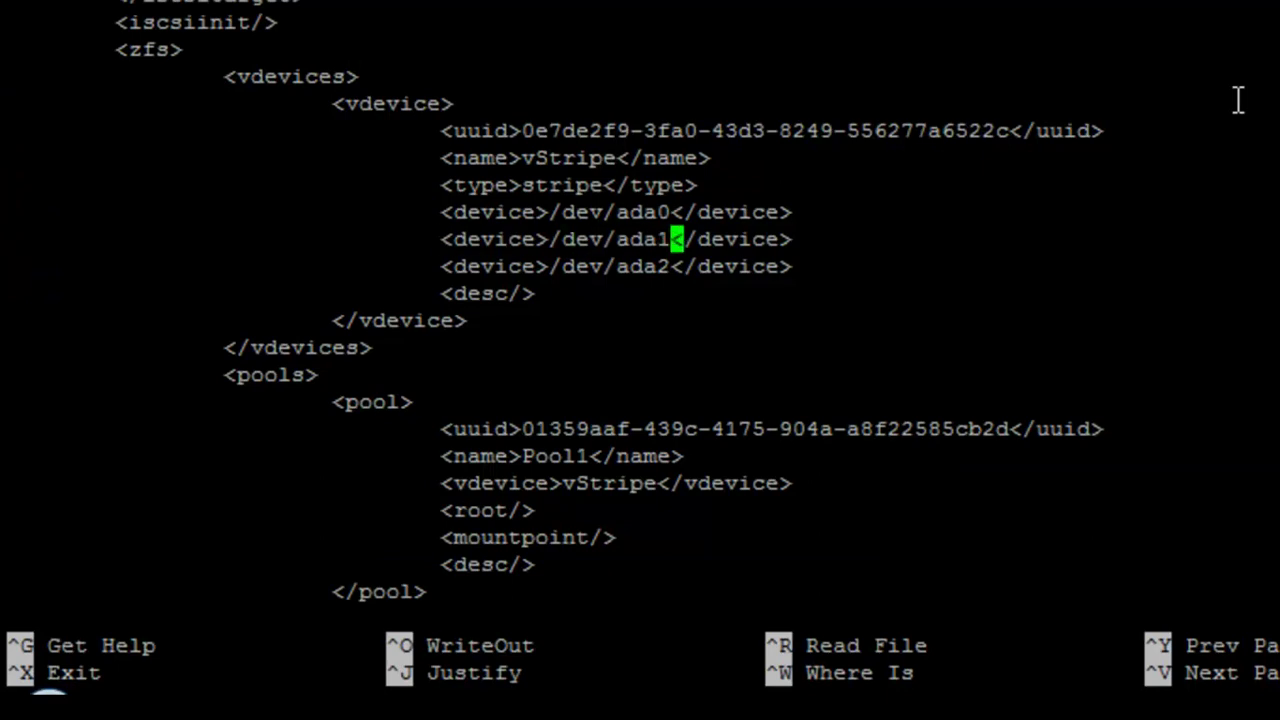
pyautogui.press('BackSpace')
pyautogui.write('2')
pyautogui.press('Down')
pyautogui.press('BackSpace')
pyautogui.write('3')
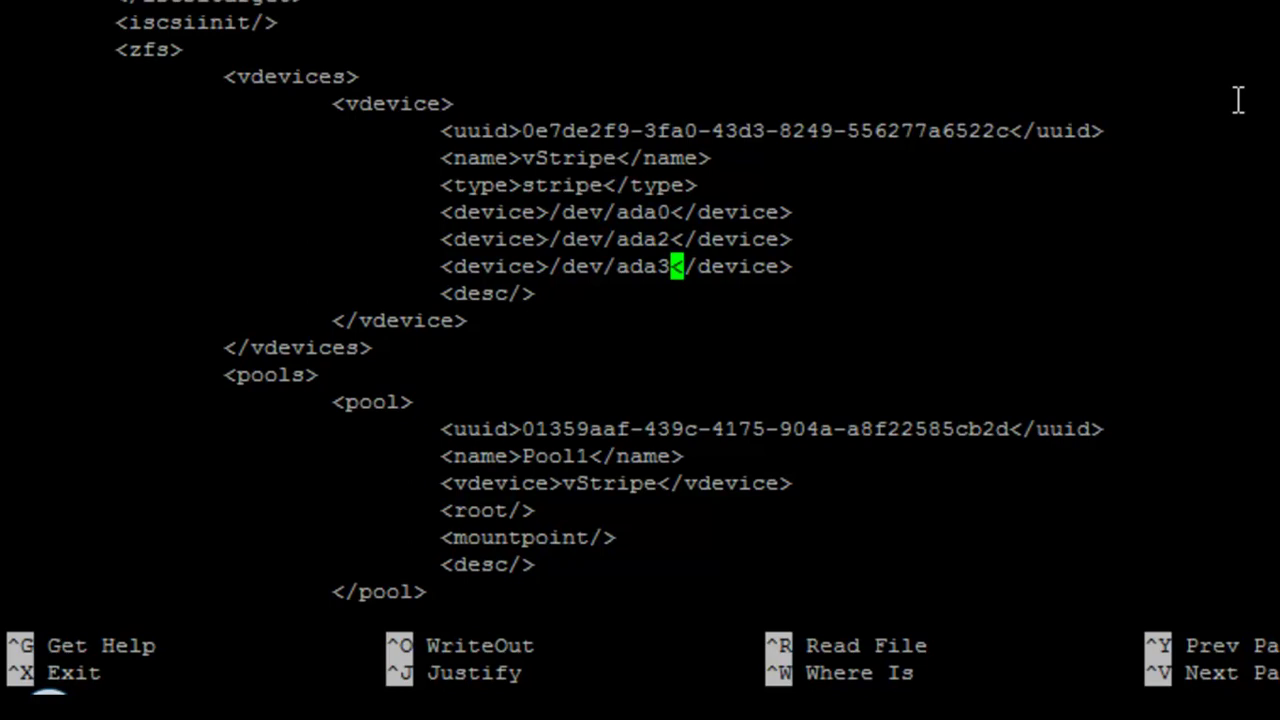
# Save config.xml and exit nano back to the shell.
pyautogui.hotkey('ctrl', 'o')
pyautogui.press('Return')
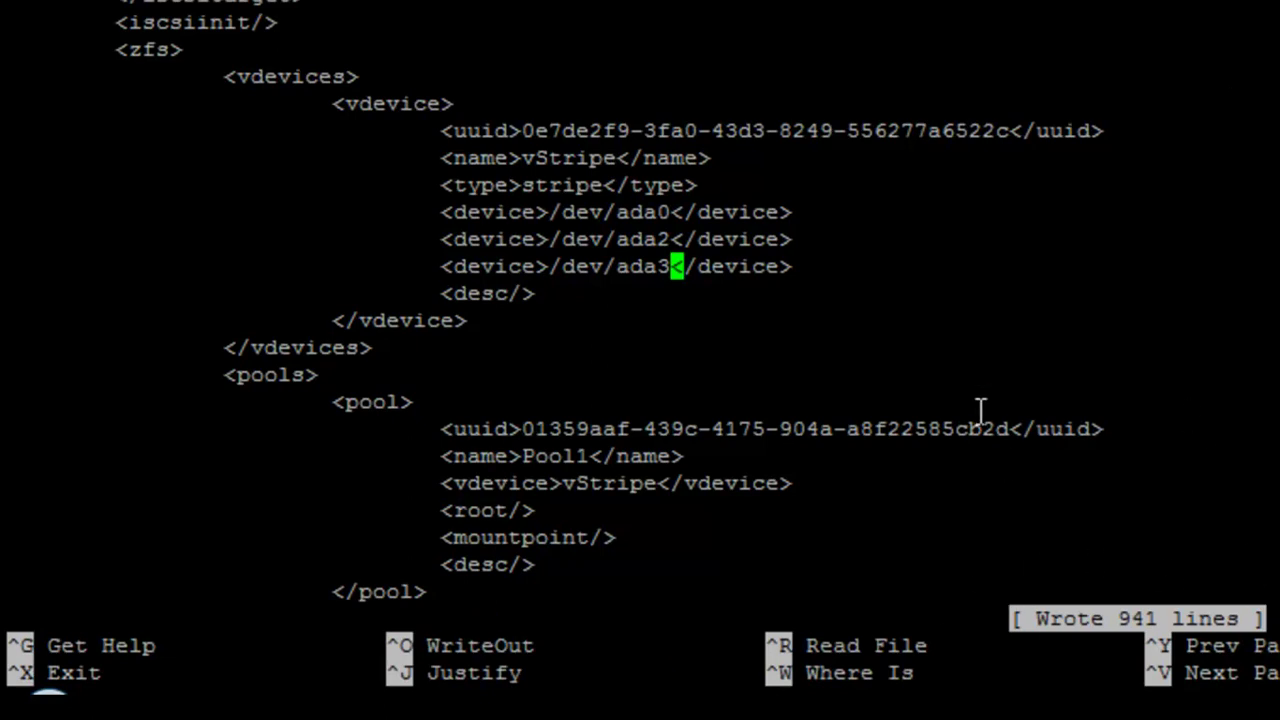
pyautogui.hotkey('ctrl', 'x')
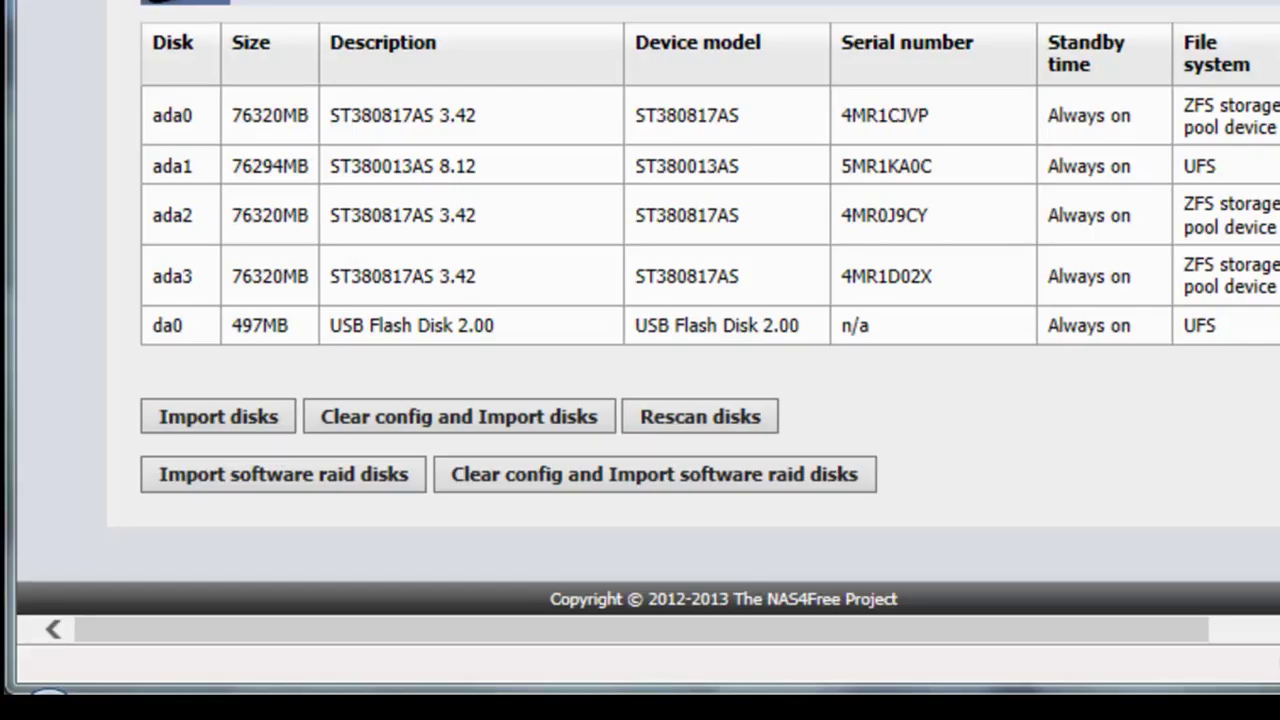
# Reboot the NAS from System > Reboot, confirming with Yes.
pyautogui.moveTo(1090, 705)
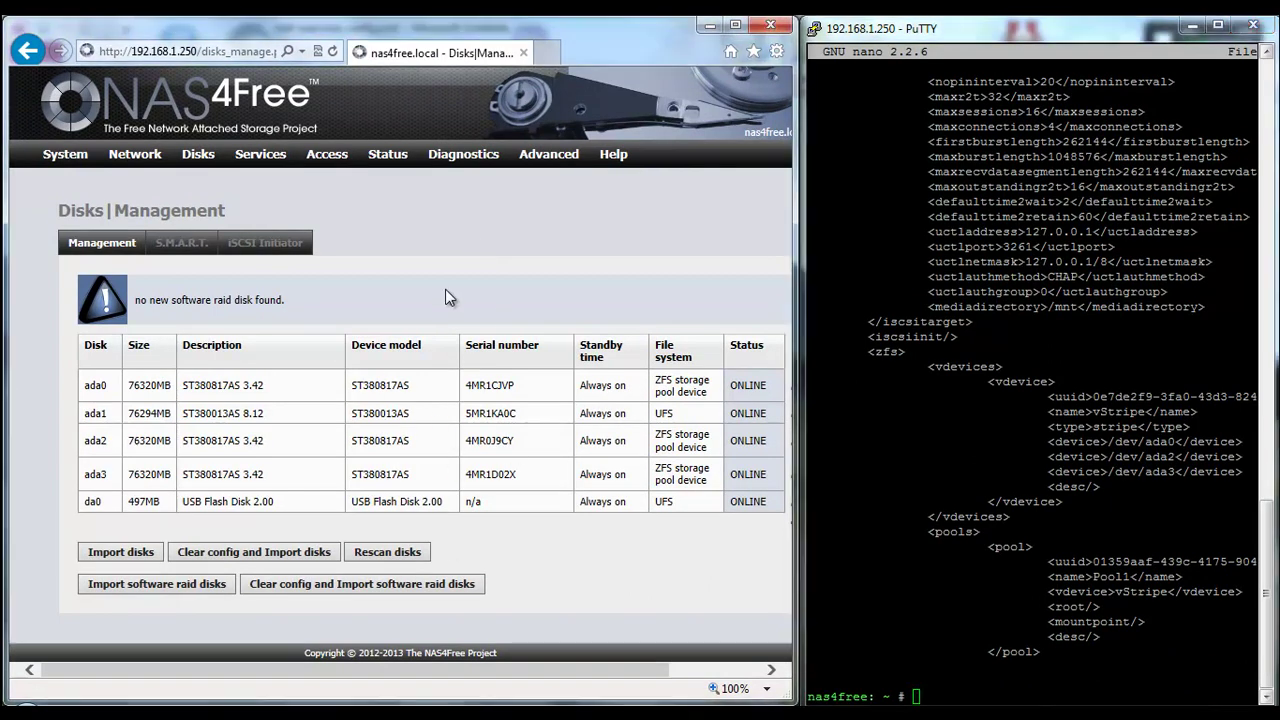
pyautogui.moveTo(62, 156)
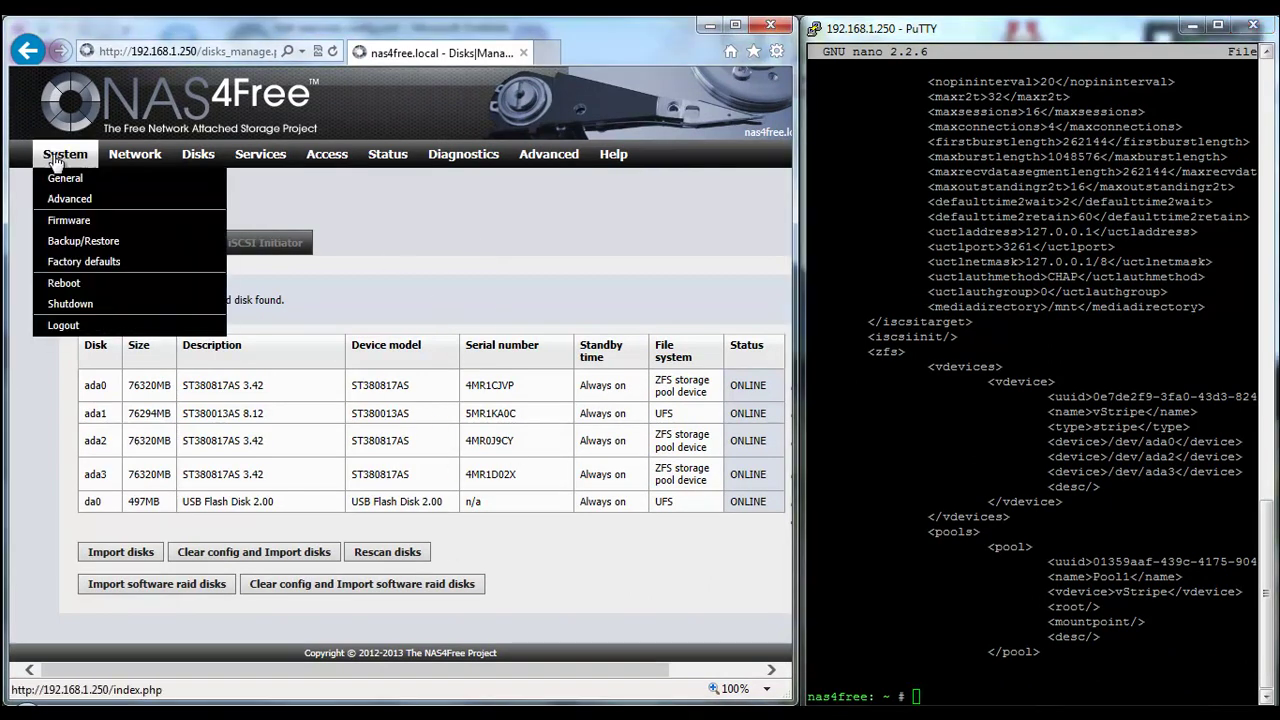
pyautogui.click(70, 284)
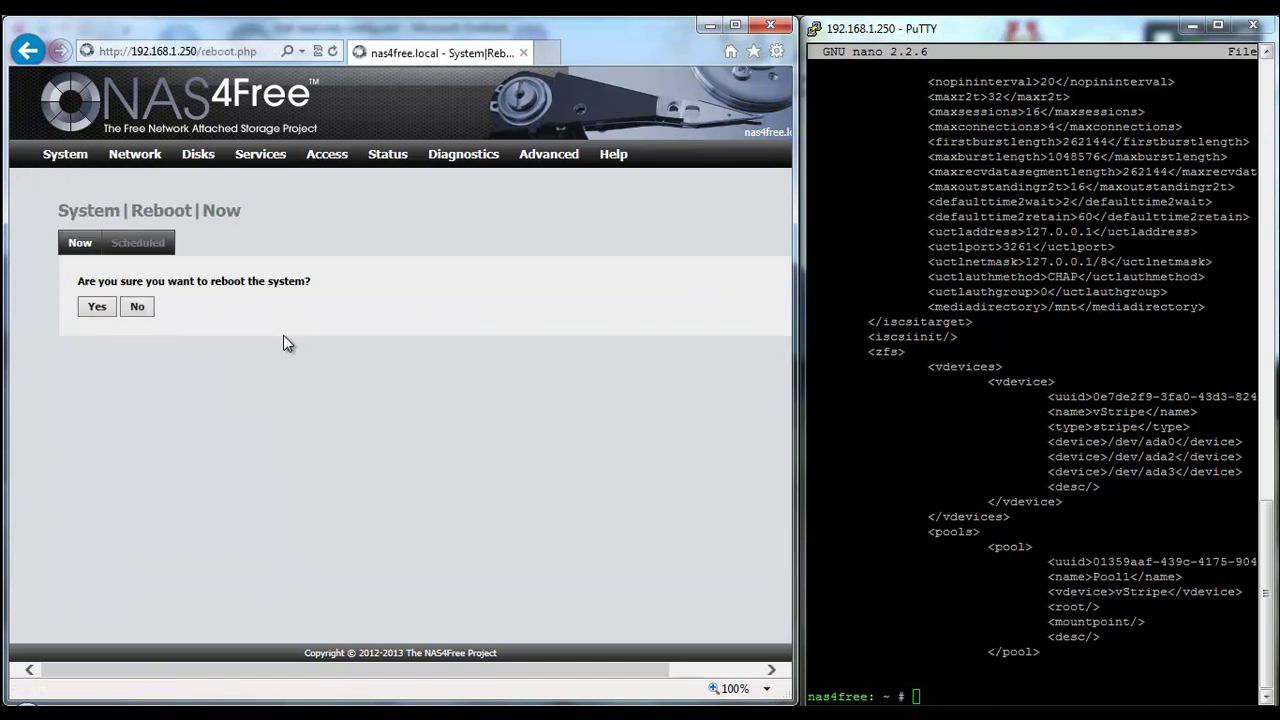
pyautogui.click(97, 307)
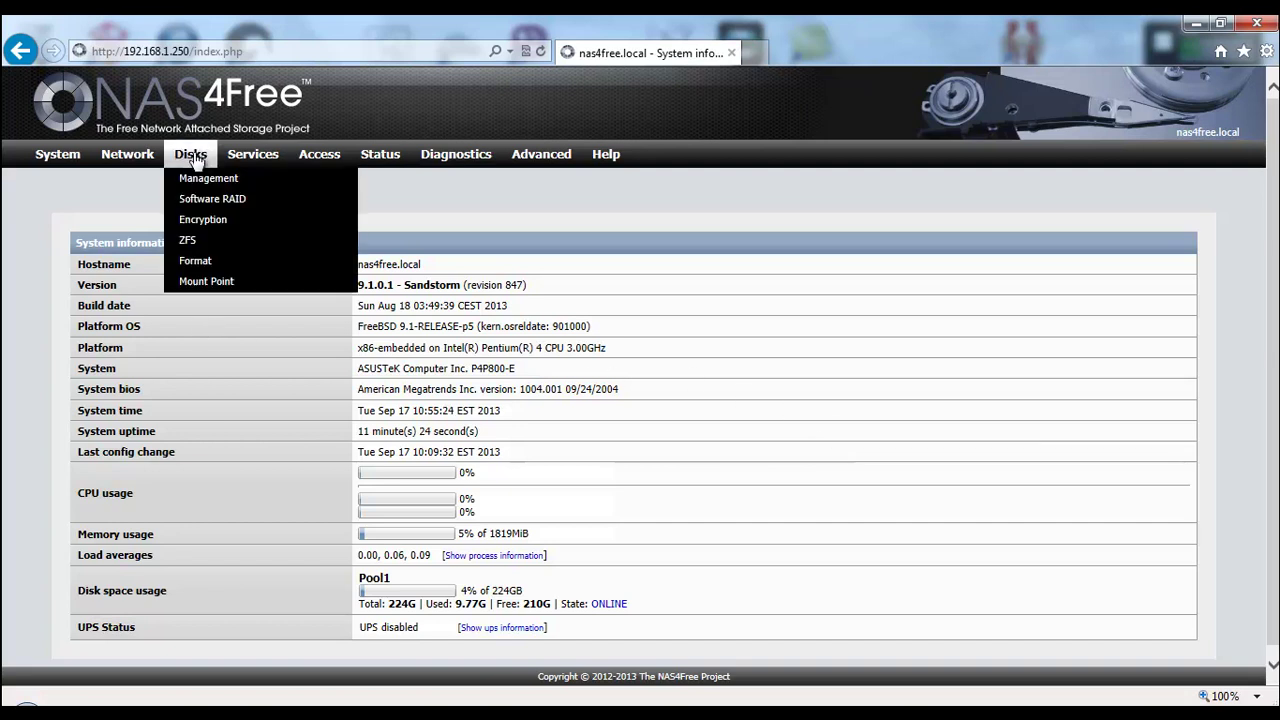
# Format disk ada1 with the ZFS storage pool device file system and confirm.
pyautogui.click(205, 178)
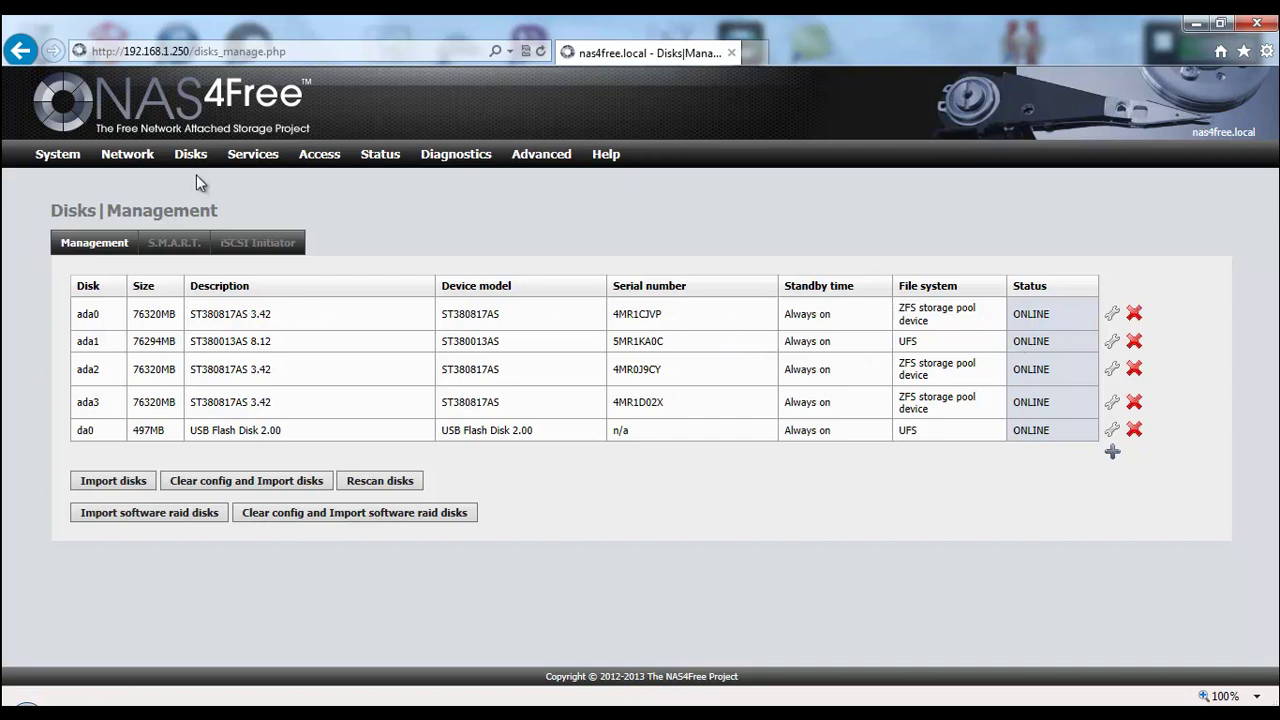
pyautogui.moveTo(193, 162)
pyautogui.click(217, 262)
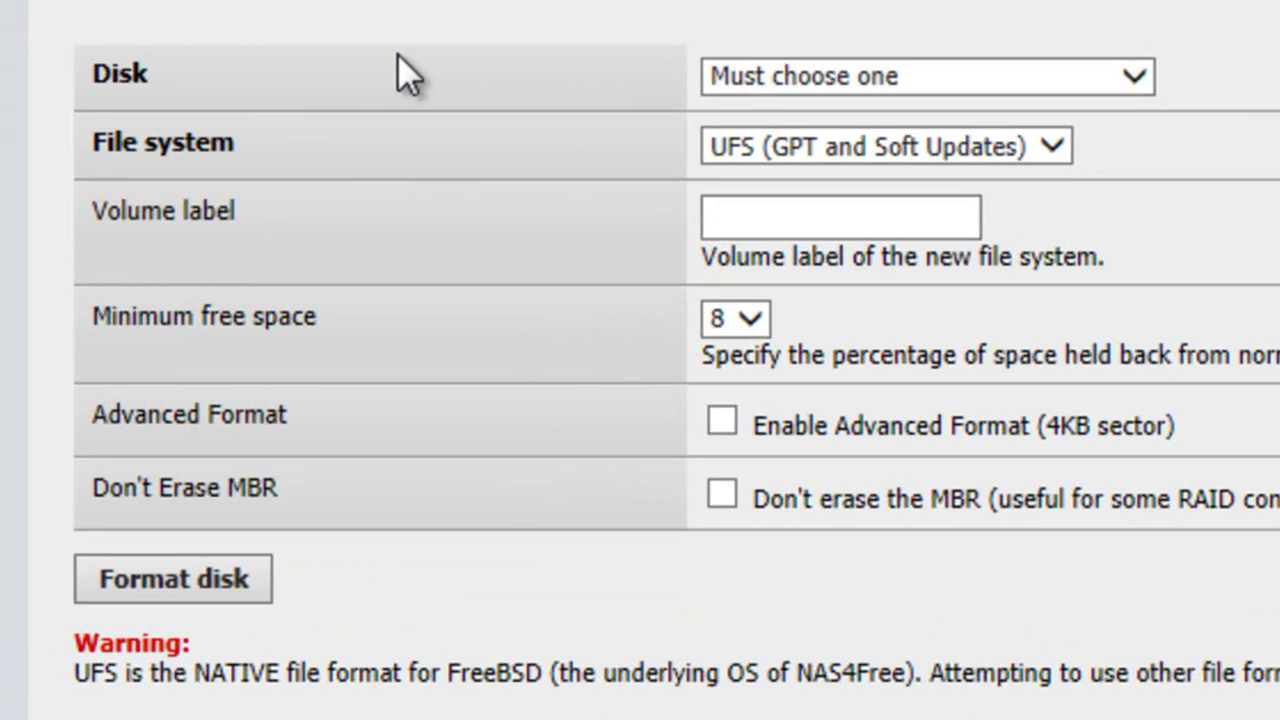
pyautogui.click(906, 75)
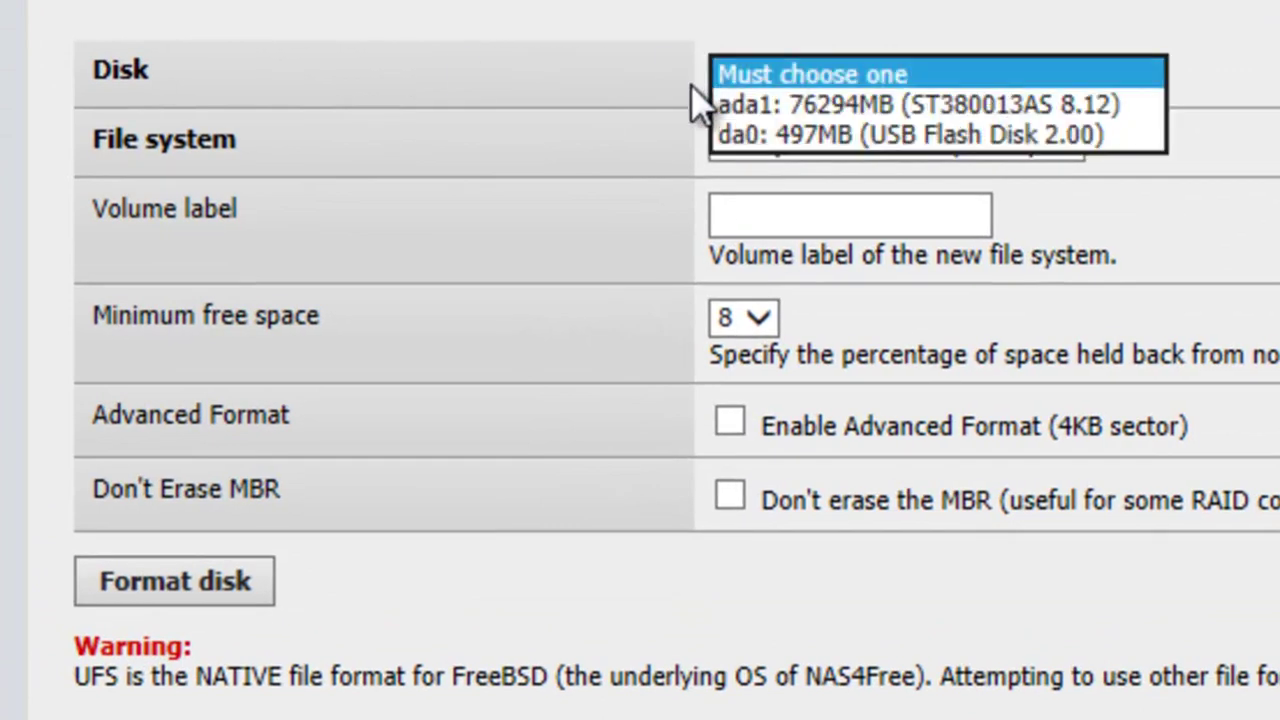
pyautogui.click(818, 107)
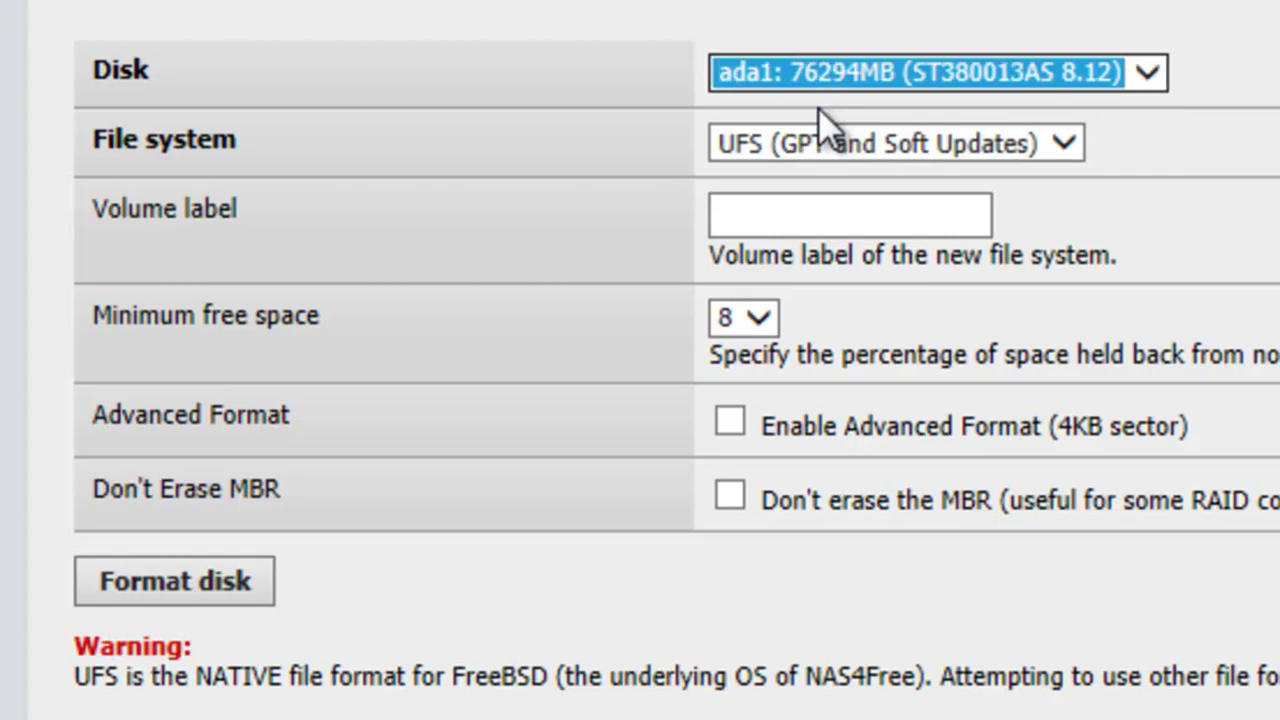
pyautogui.click(932, 150)
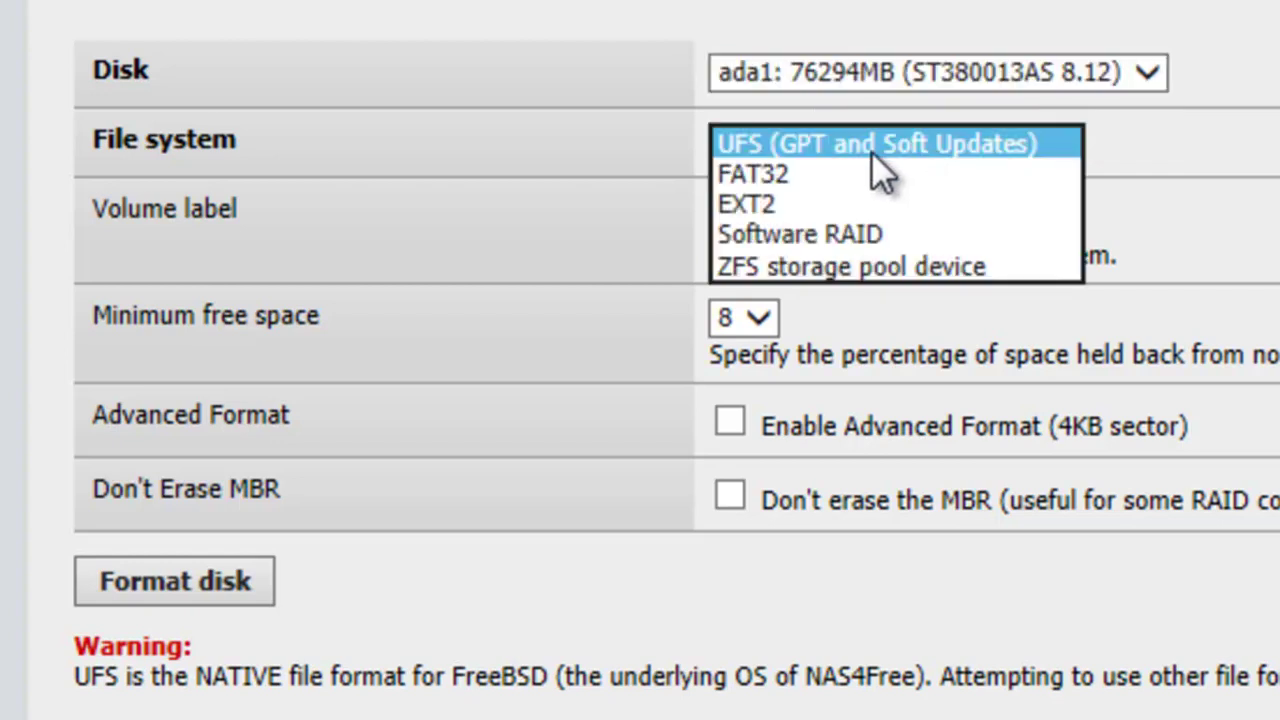
pyautogui.click(850, 266)
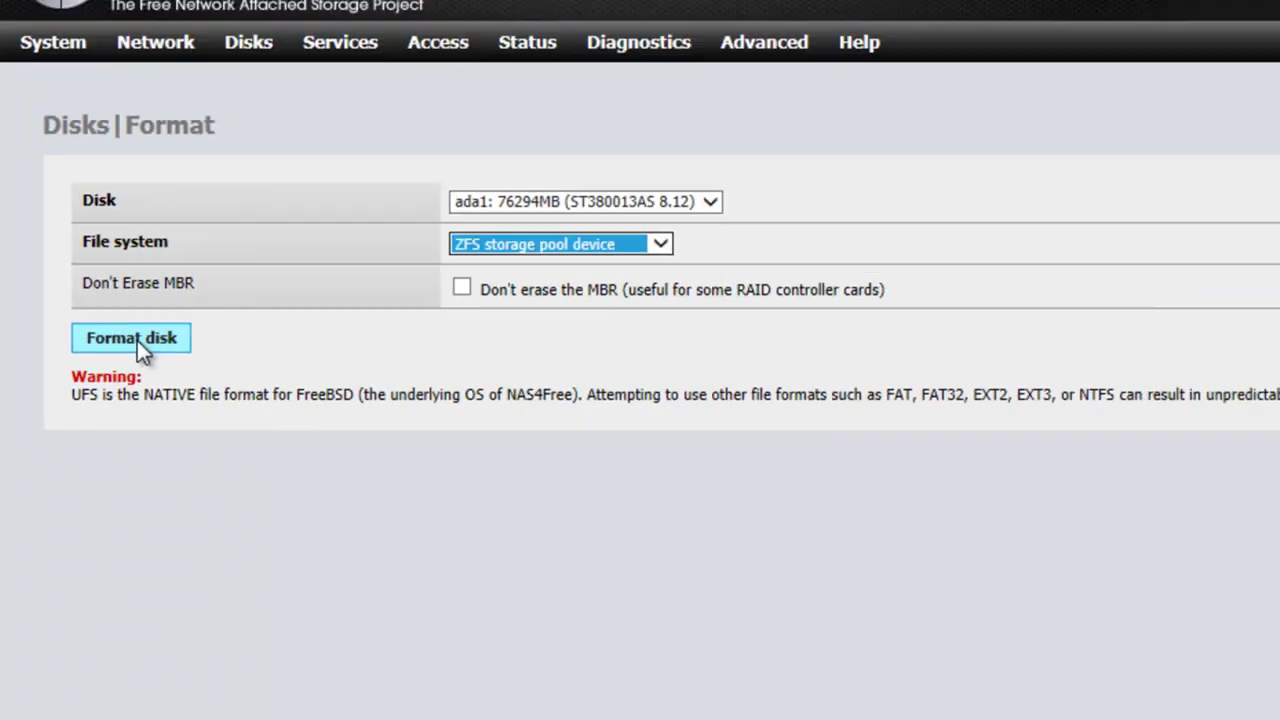
pyautogui.click(137, 340)
pyautogui.click(693, 438)
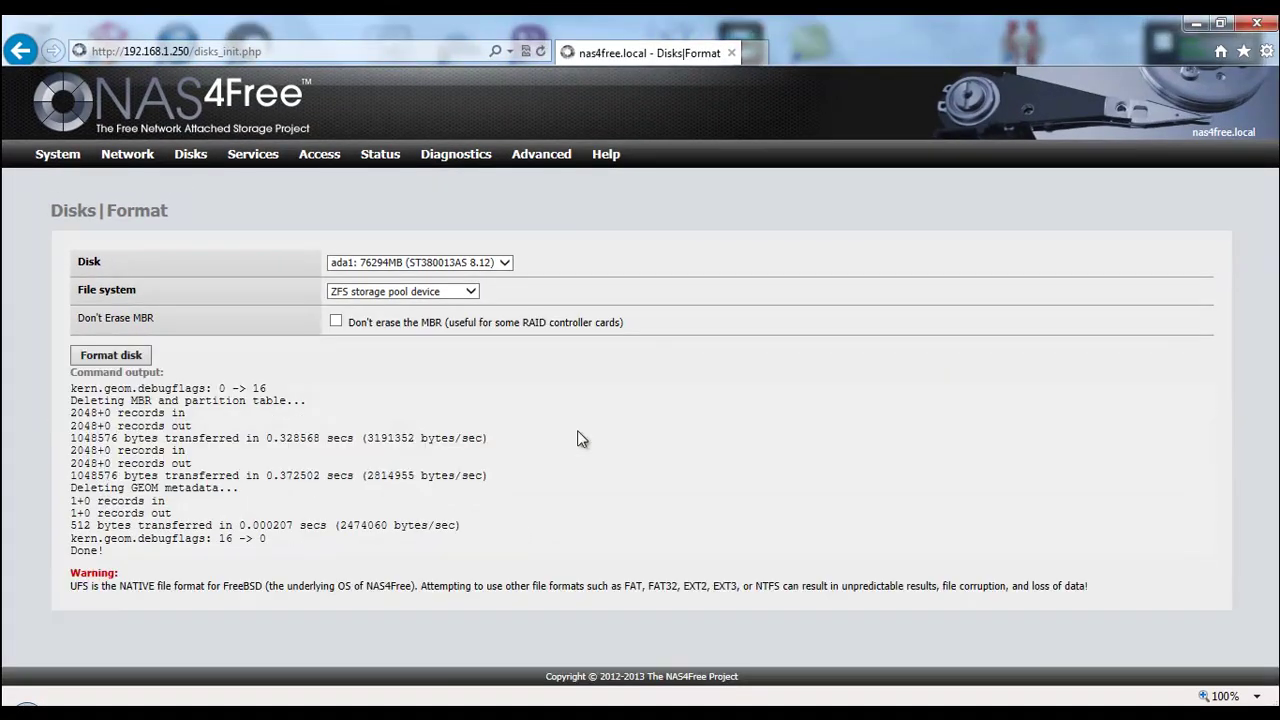
# Open Disks > Management and confirm ada1 (ST380013AS) now shows ZFS storage pool device.
pyautogui.moveTo(190, 156)
pyautogui.click(205, 178)
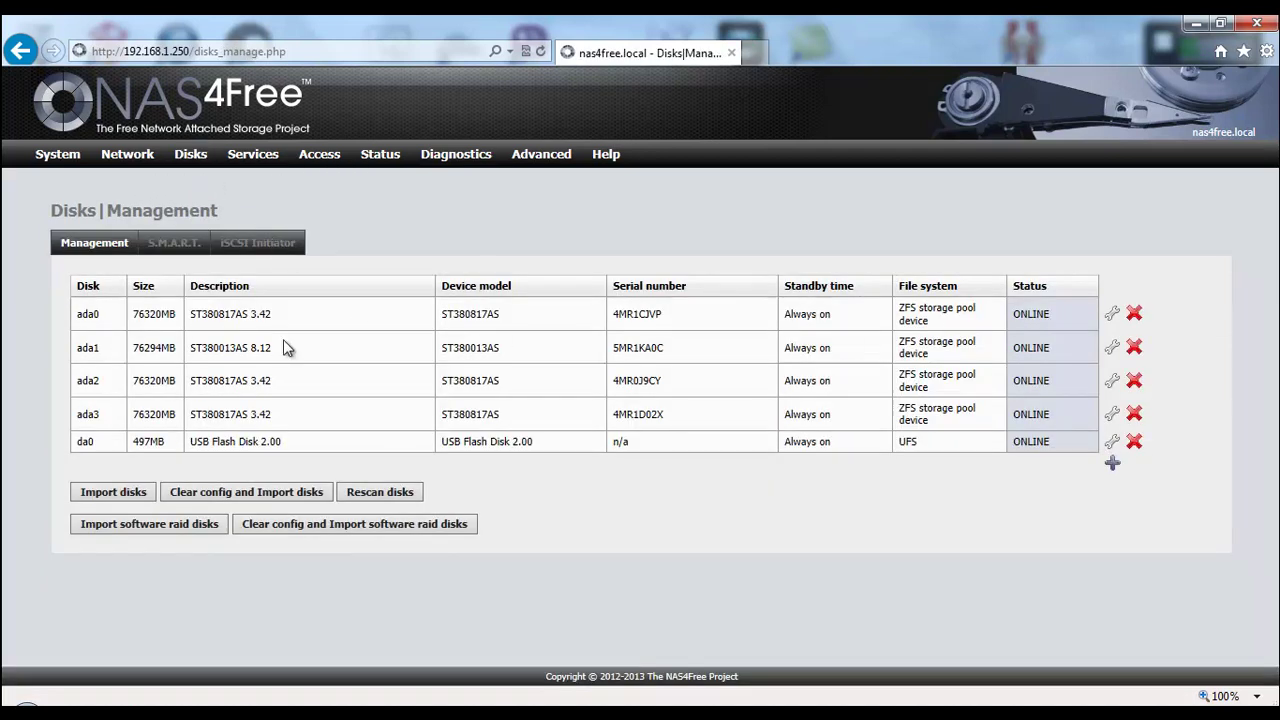
pyautogui.moveTo(78, 347); pyautogui.dragTo(355, 352)
pyautogui.moveTo(503, 352); pyautogui.dragTo(309, 365)
pyautogui.moveTo(945, 358); pyautogui.dragTo(900, 342)
pyautogui.click(924, 349)
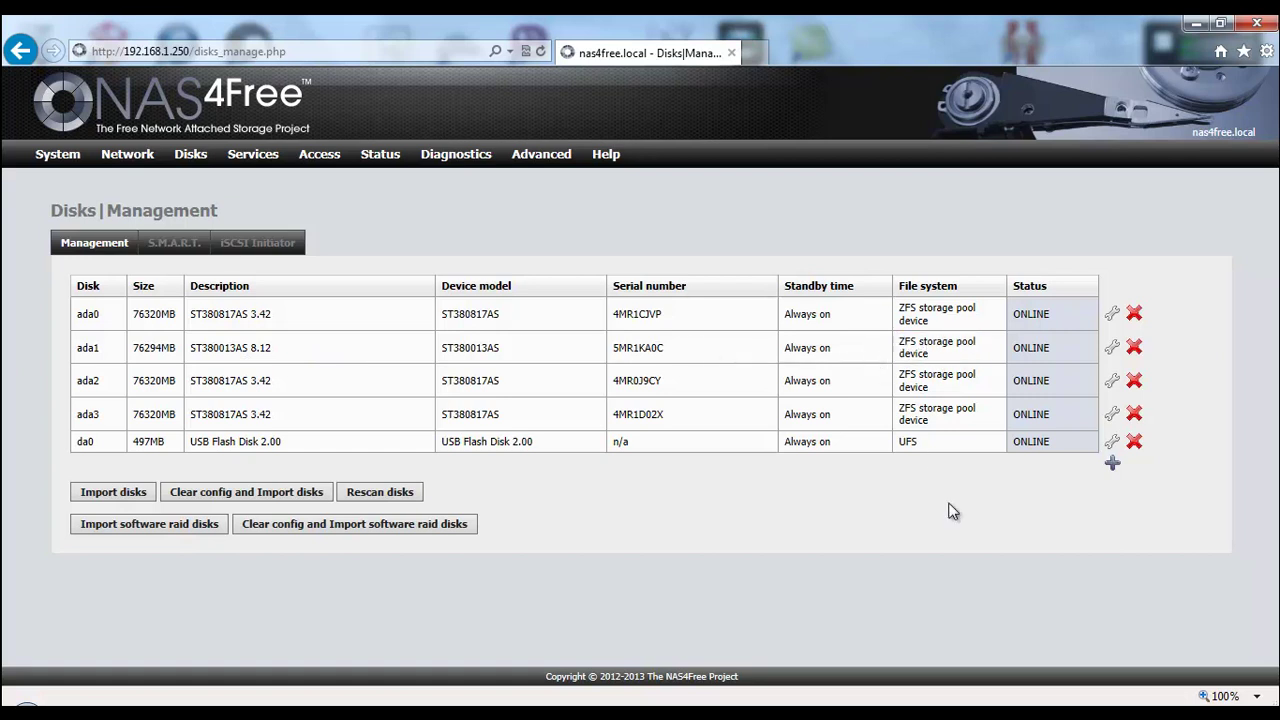